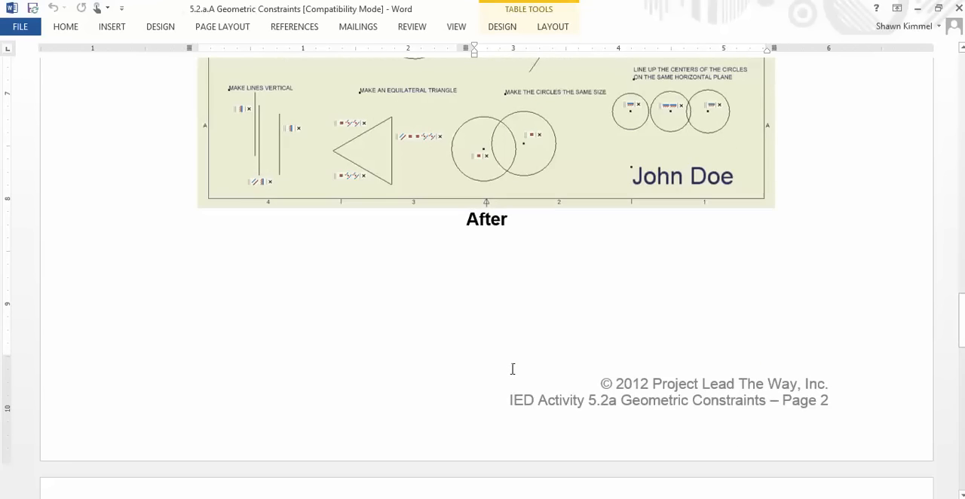
scroll(510, 370, down, 2)
- Review the Before and After figures in the Geometric Constraints worksheet and switch to the 5.2.a.A.SR GeometricConstraints drawing in Inventor
scroll(513, 362, up, 6)
scroll(533, 349, up, 5)
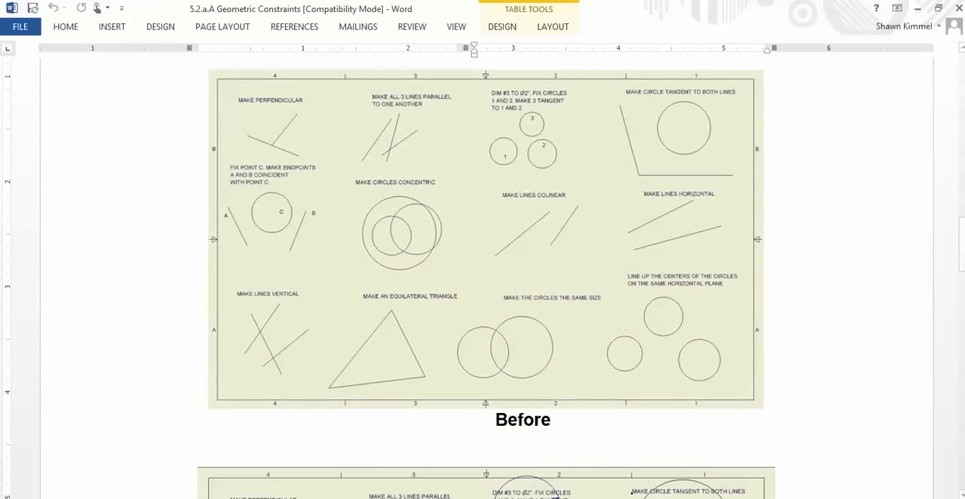
click(667, 498)
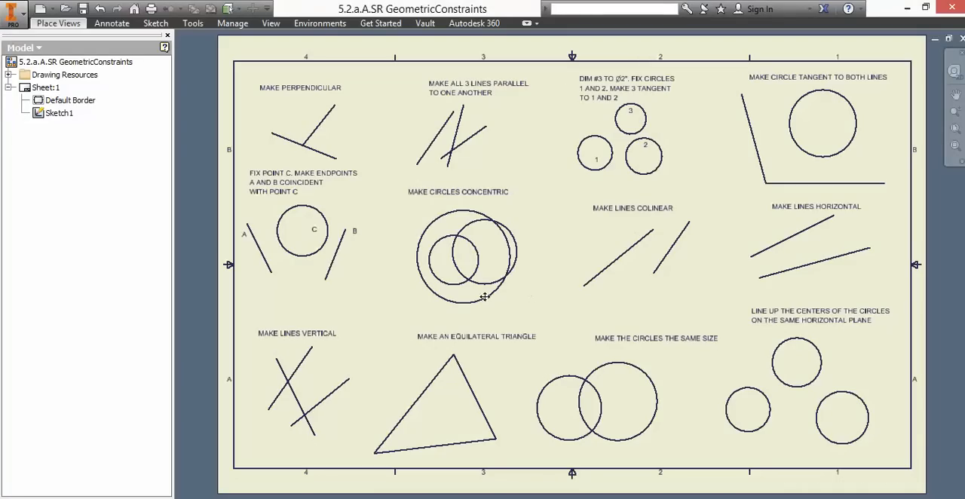
- Try the ribbon's different minimized display modes, including Minimize to Panel Buttons and Cycle through All, and return to Minimize to Tabs
click(536, 23)
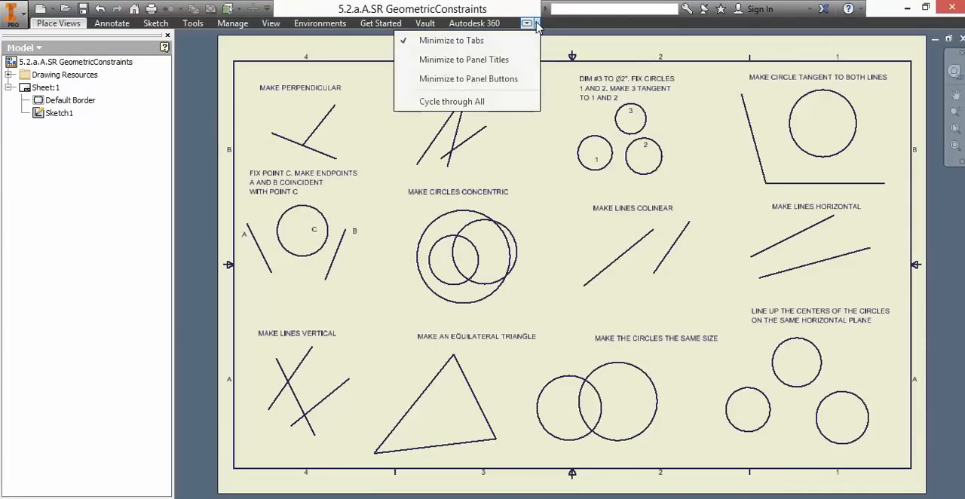
click(479, 83)
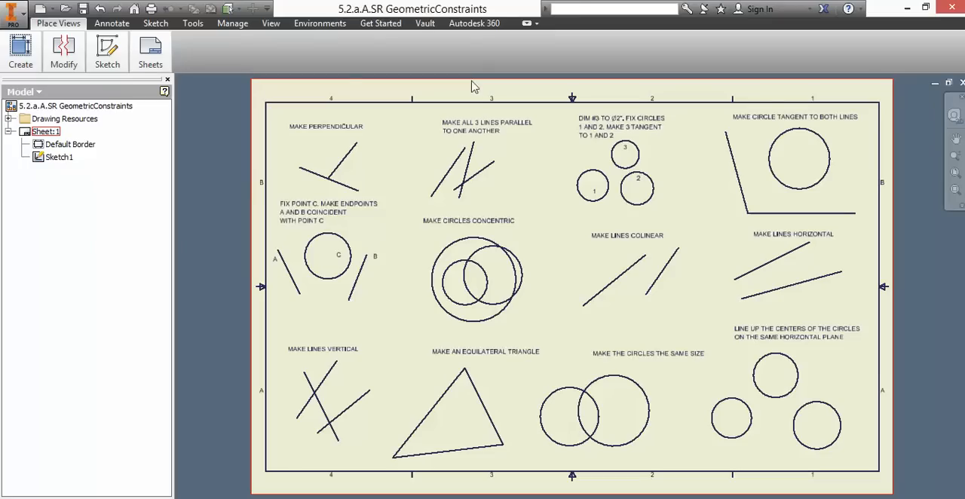
click(536, 24)
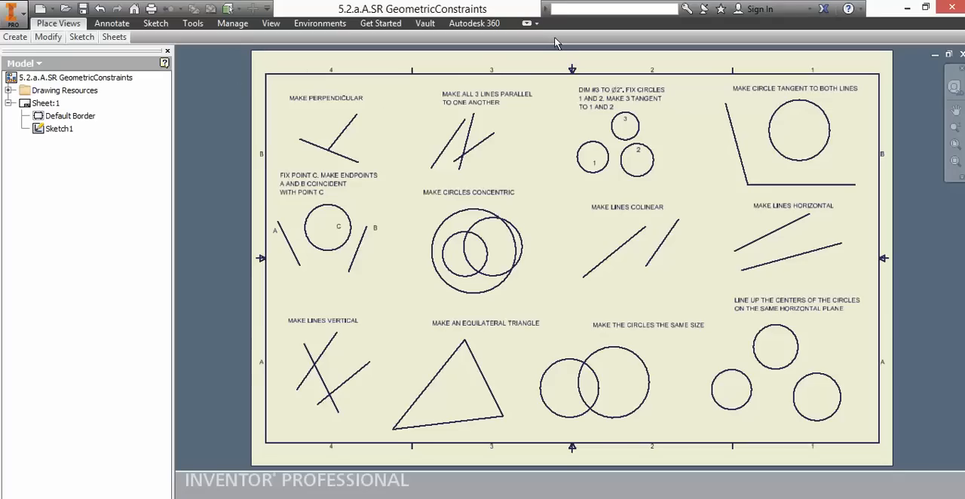
click(538, 23)
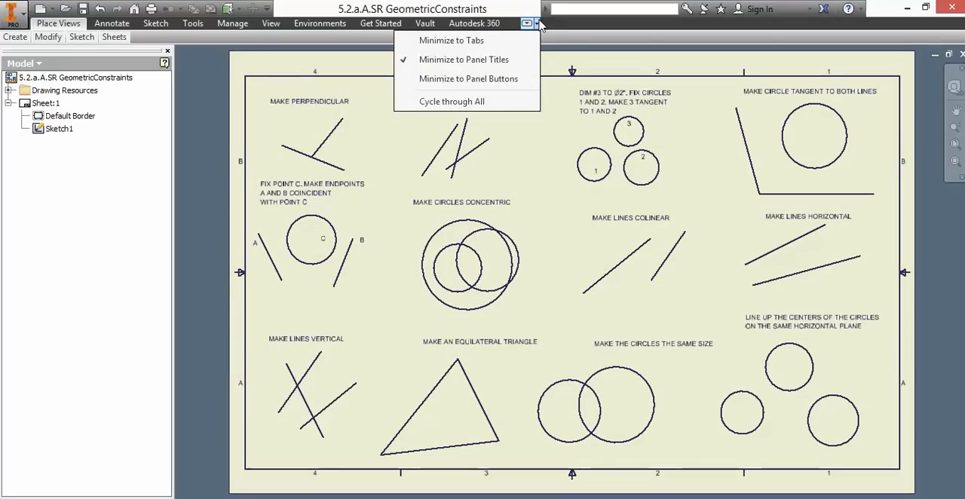
click(483, 103)
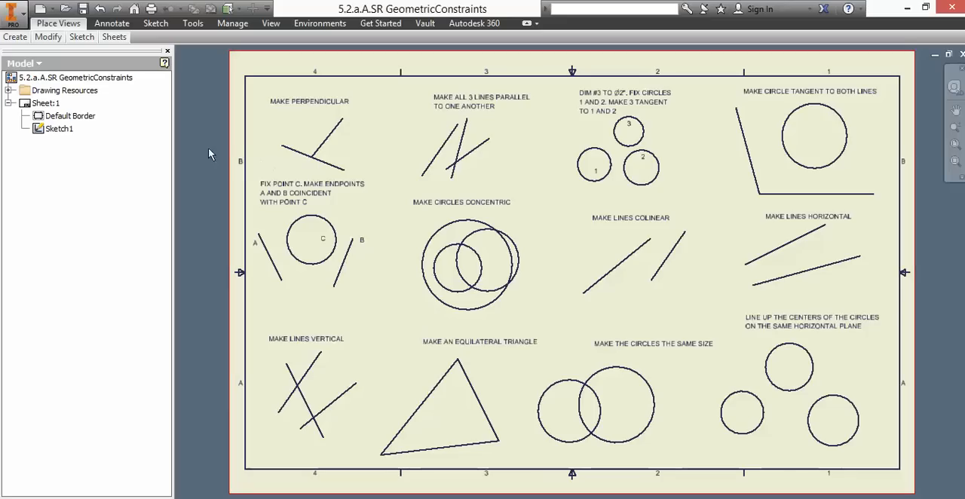
click(537, 24)
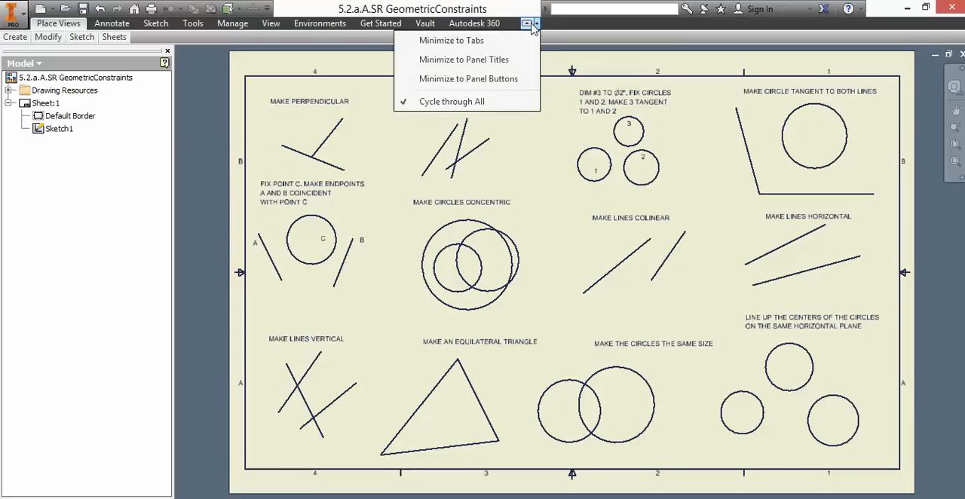
click(489, 41)
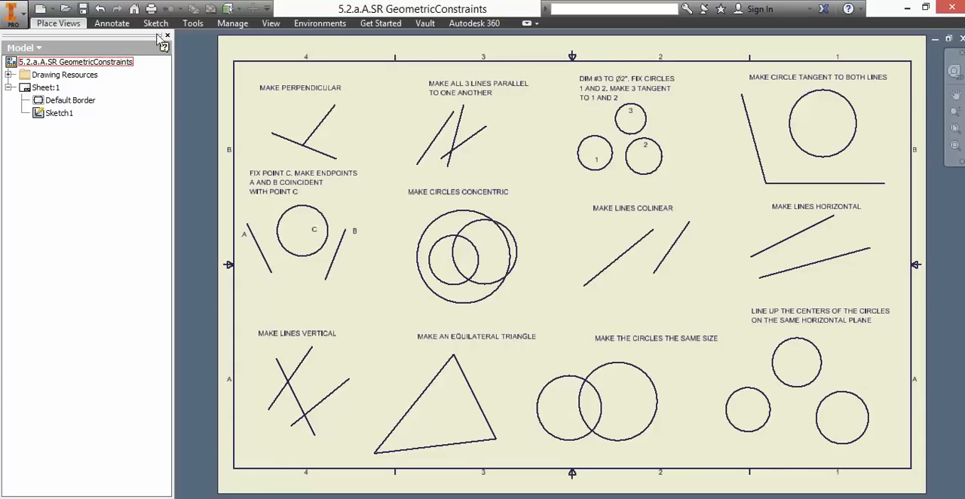
- Hide the model browser through the user interface options and show it again
click(282, 24)
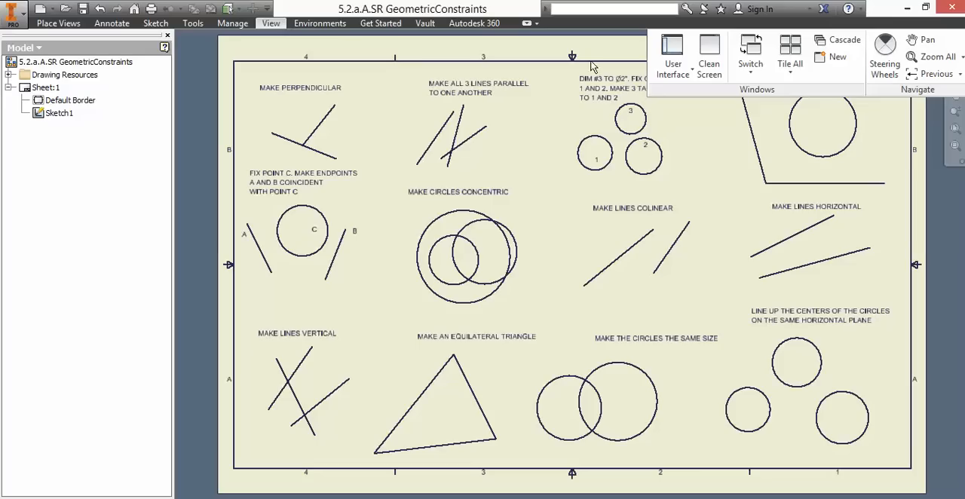
click(671, 71)
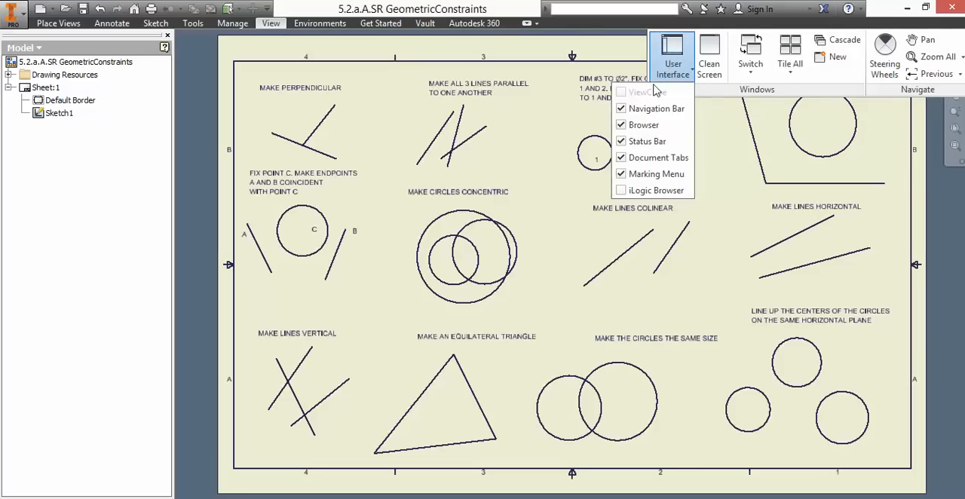
click(644, 125)
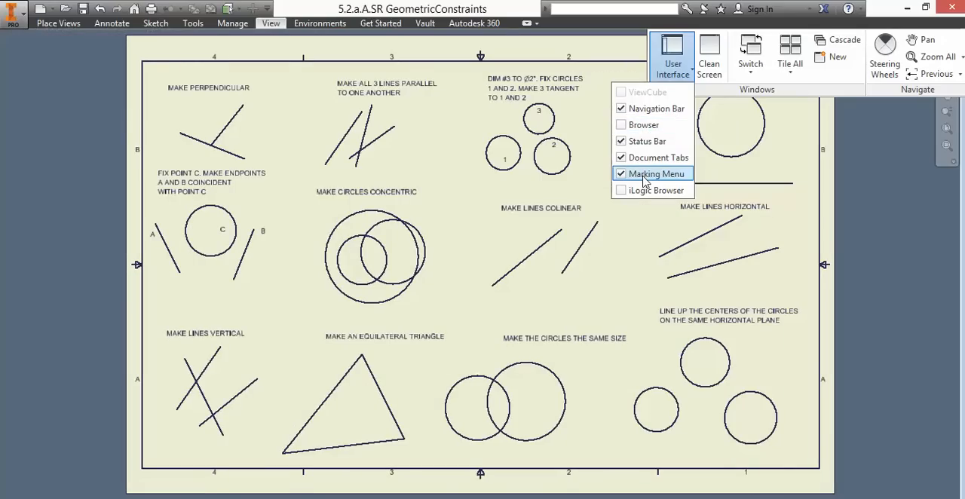
click(623, 125)
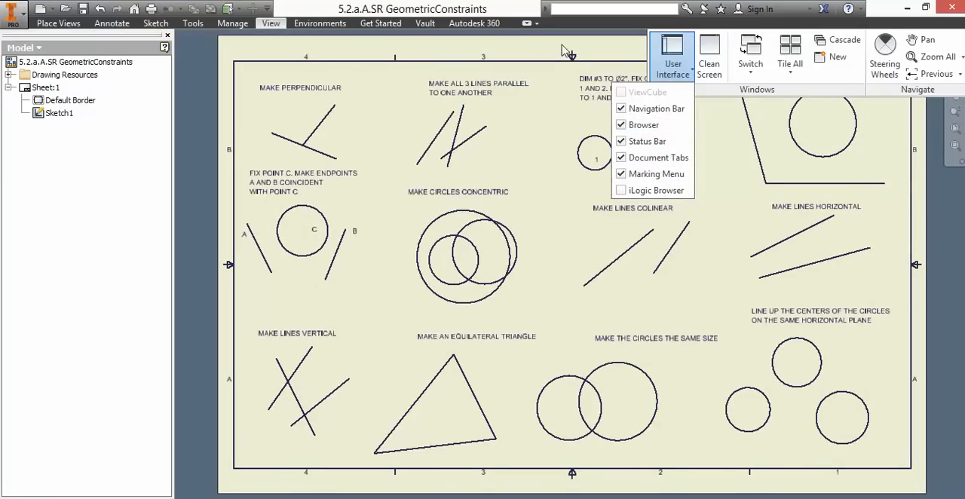
click(568, 28)
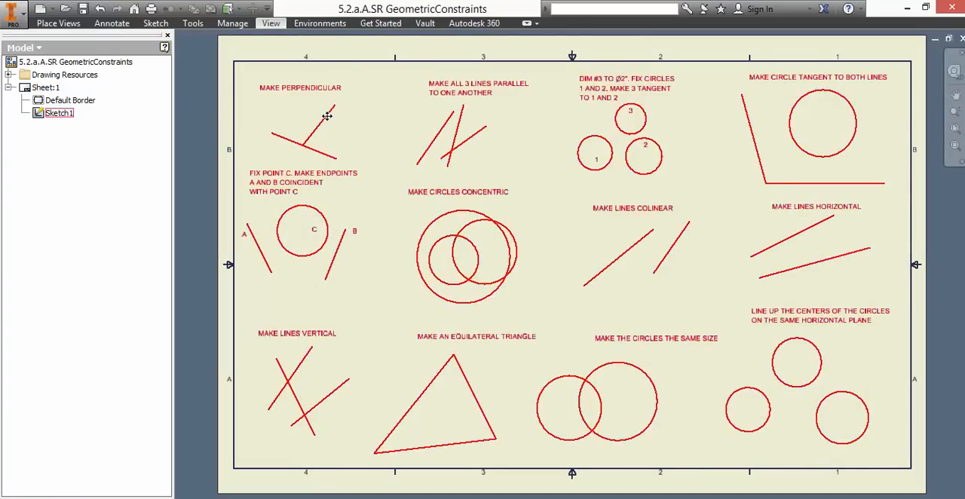
click(156, 23)
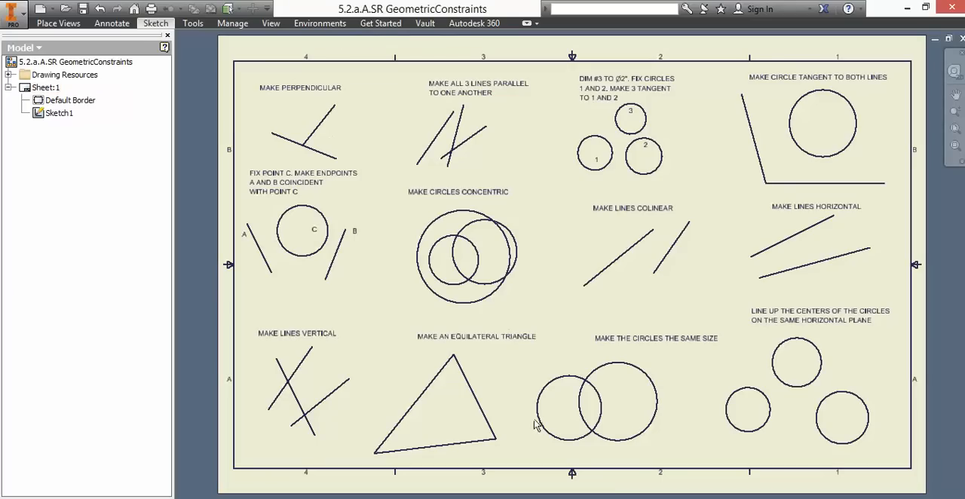
click(835, 498)
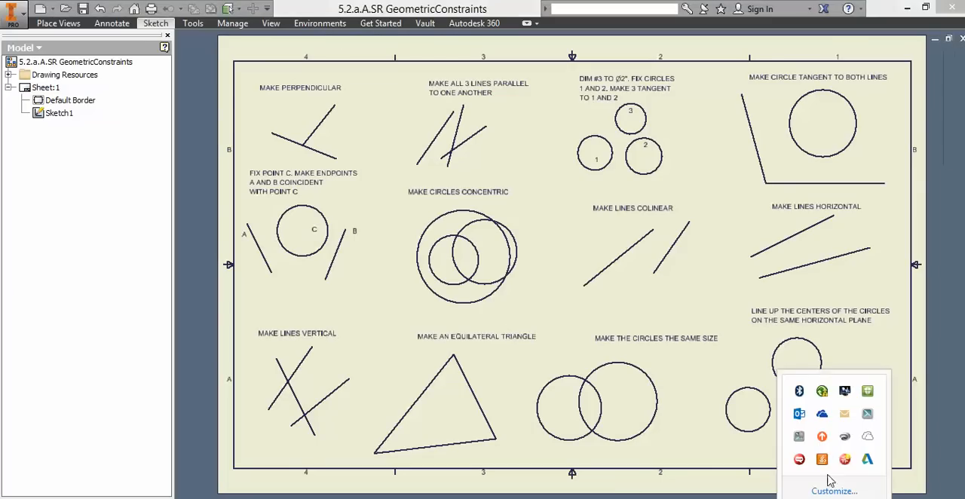
click(801, 441)
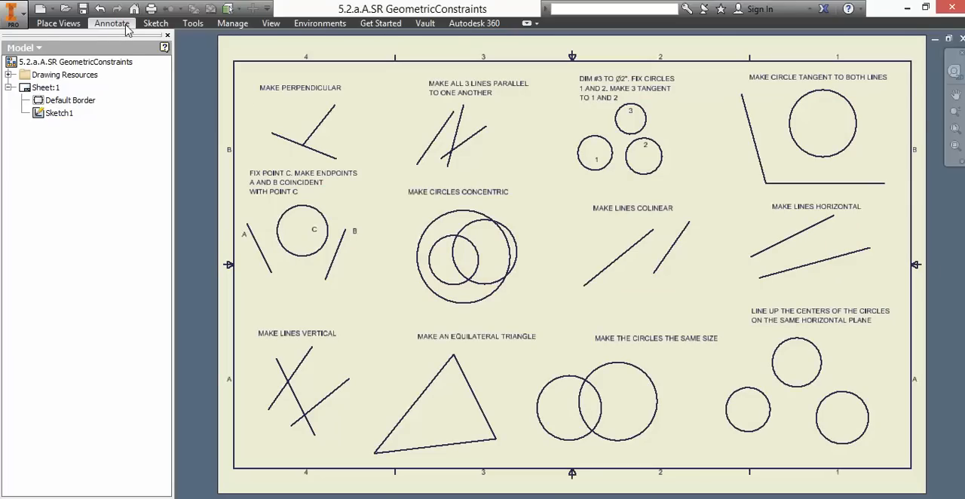
- Open Sketch1 of Sheet:1 for editing and look up the Perpendicular Constraint among the sketch tools
double_click(38, 114)
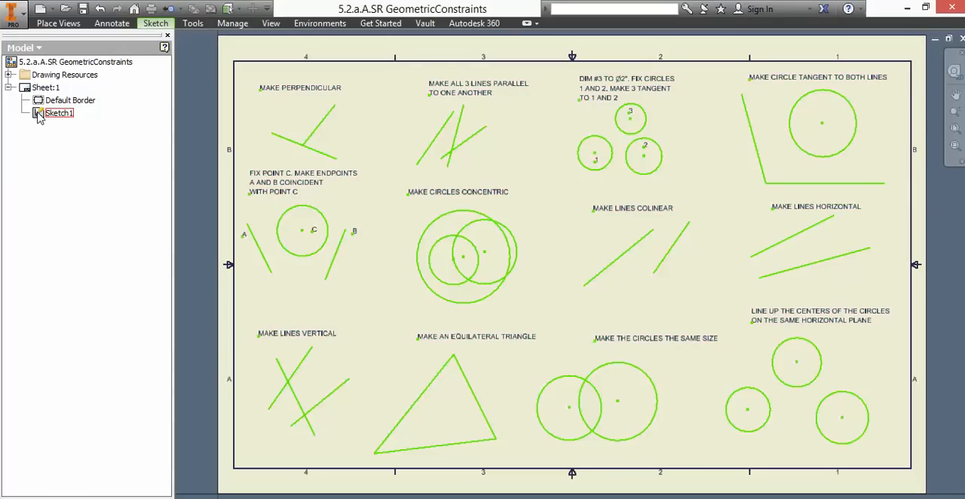
click(166, 26)
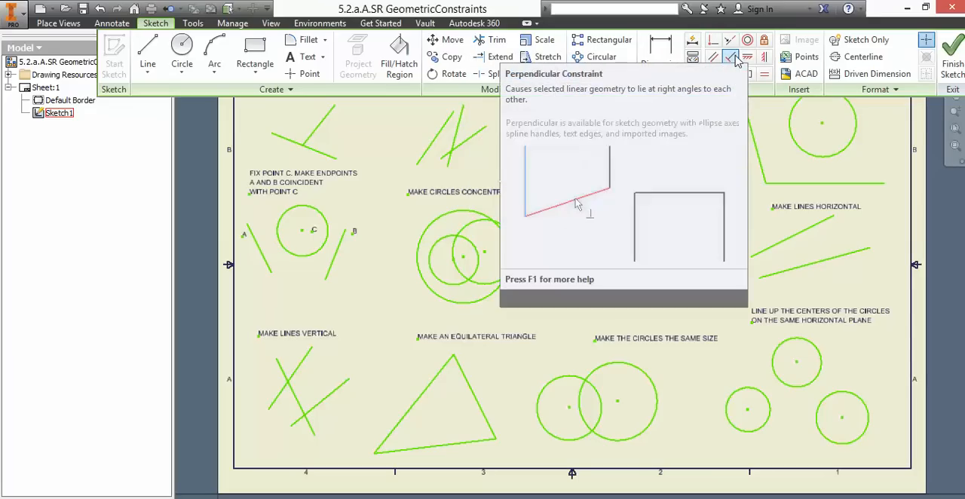
click(359, 181)
click(377, 156)
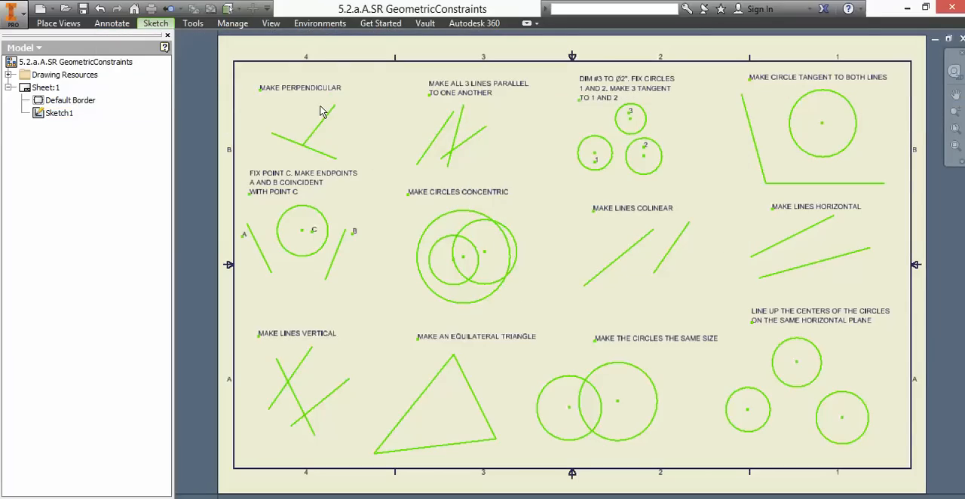
- Apply a Perpendicular constraint between the two lines of the MAKE PERPENDICULAR exercise and end the command
click(169, 25)
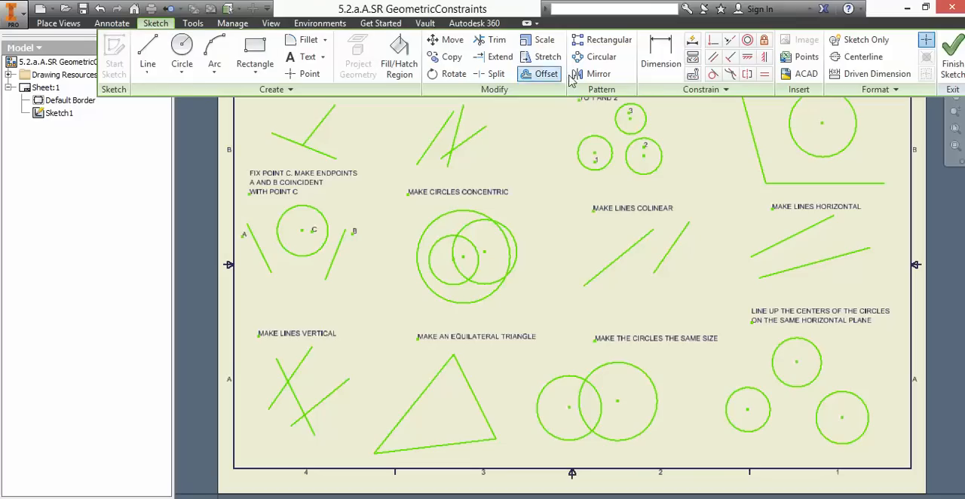
click(730, 63)
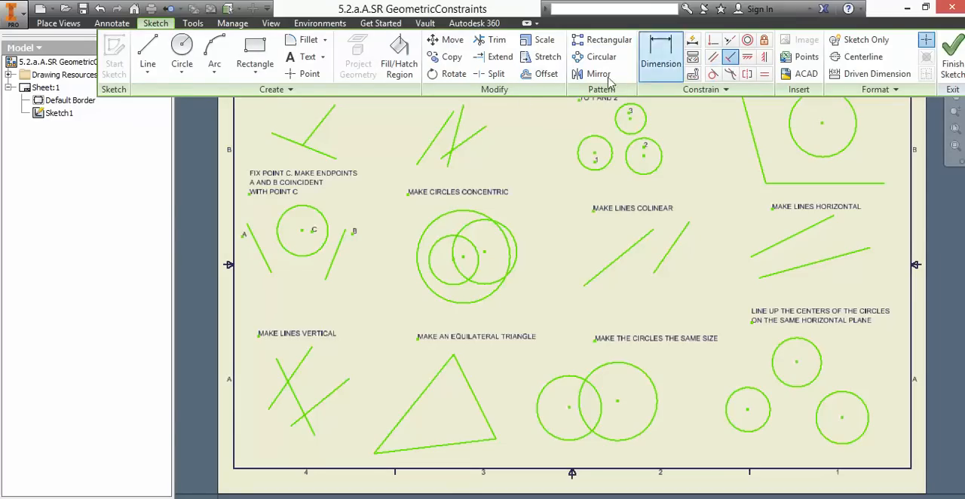
click(318, 129)
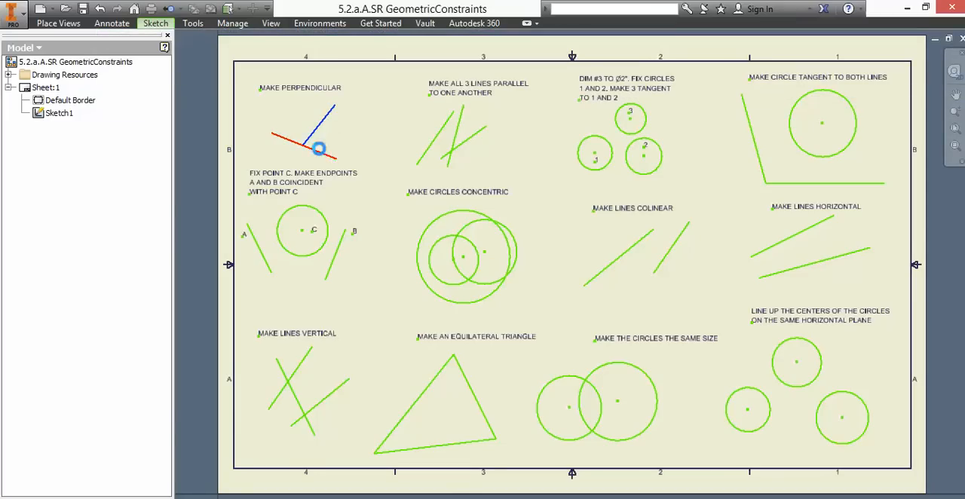
click(321, 152)
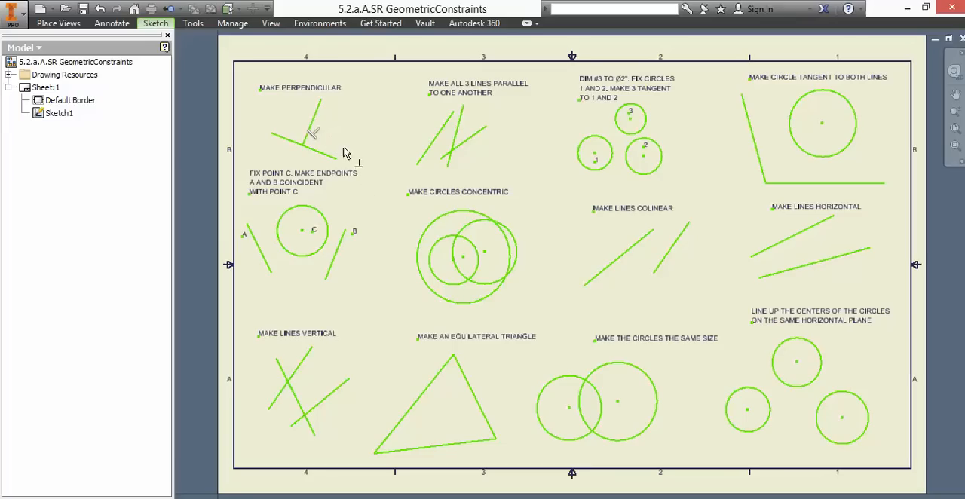
right_click(42, 118)
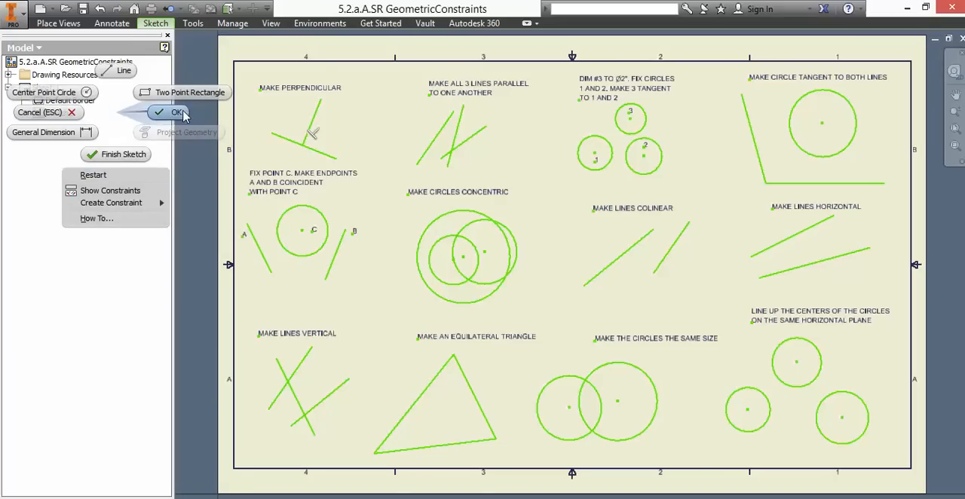
click(178, 112)
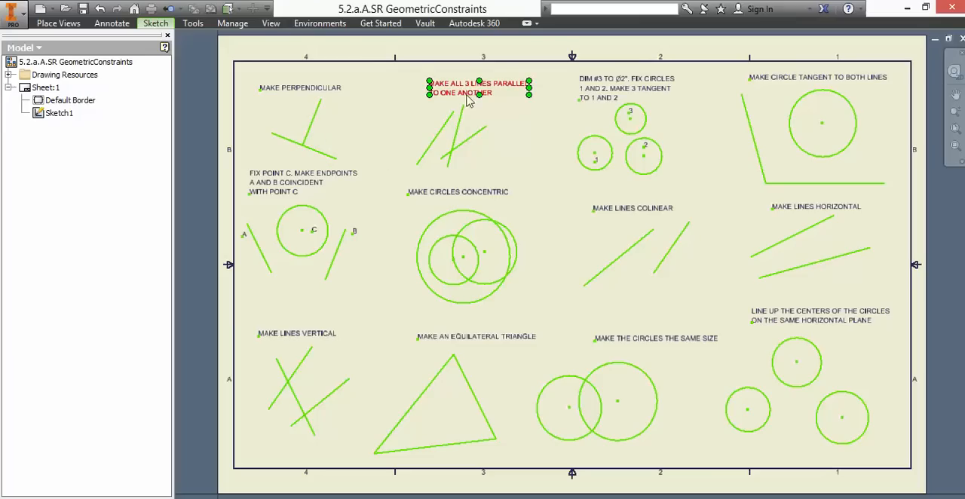
- Try Parallel constraints on the three lines of the MAKE ALL 3 LINES PARALLEL exercise
click(167, 28)
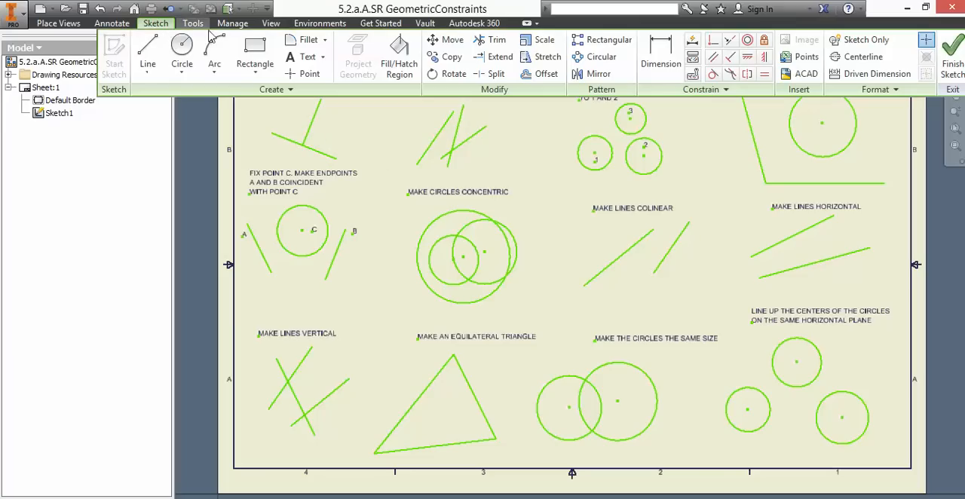
click(715, 59)
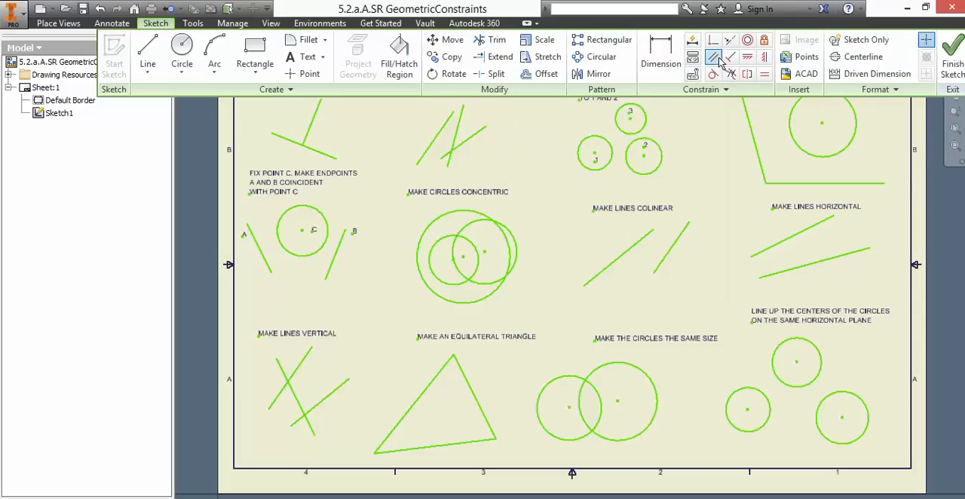
click(434, 147)
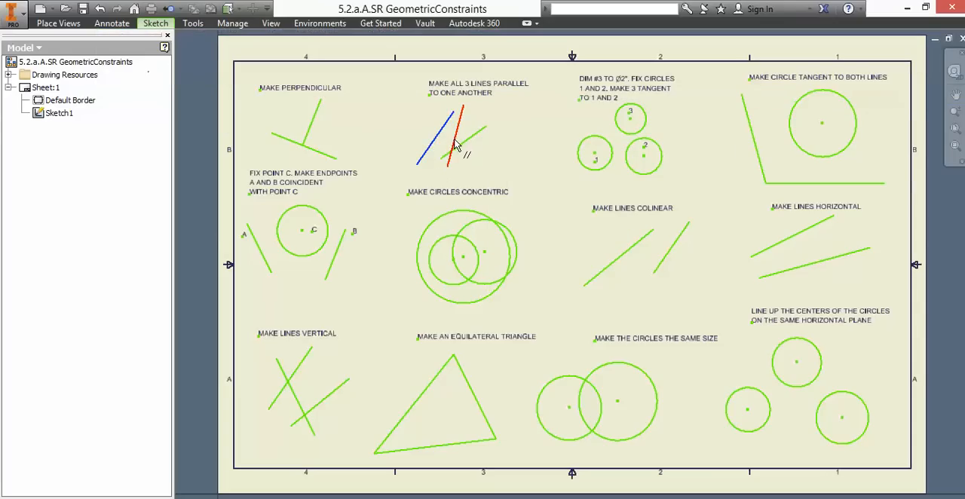
click(456, 142)
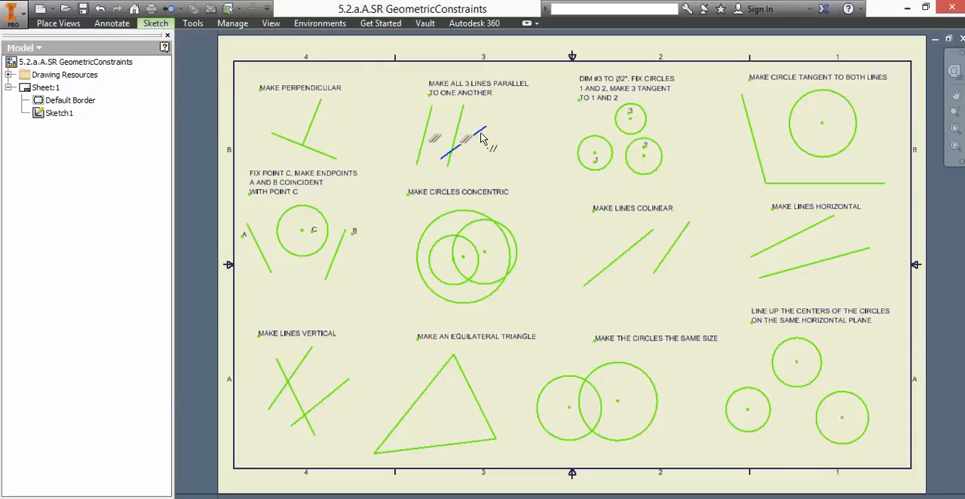
click(460, 135)
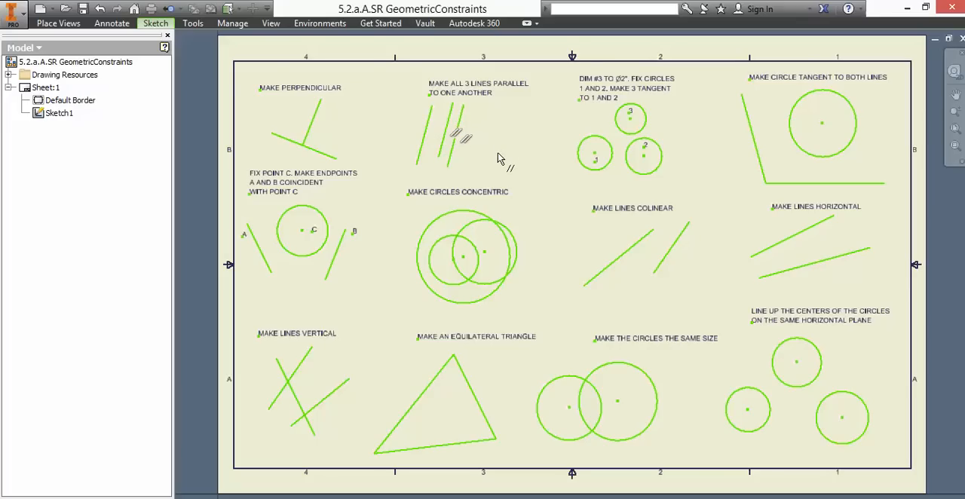
- Undo both parallel constraints and the perpendicular constraint, and redo only the perpendicular one
click(99, 9)
click(98, 9)
click(99, 9)
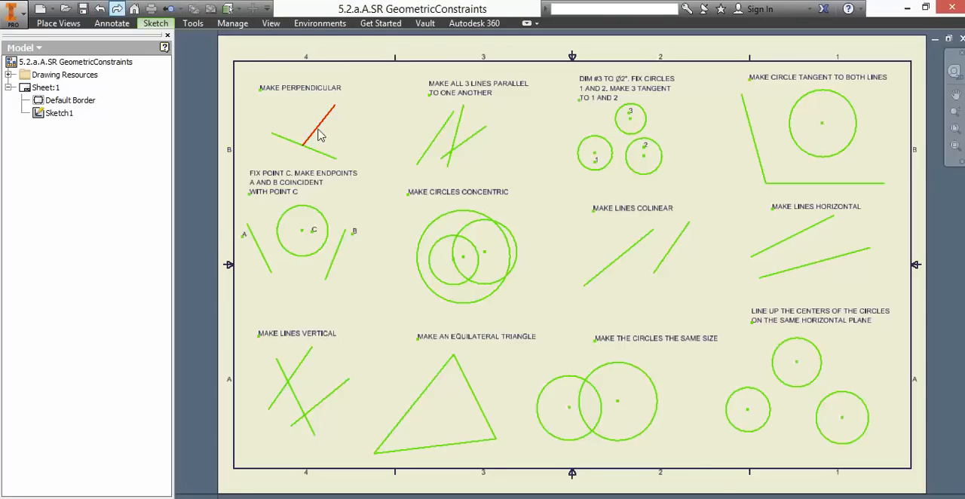
click(117, 8)
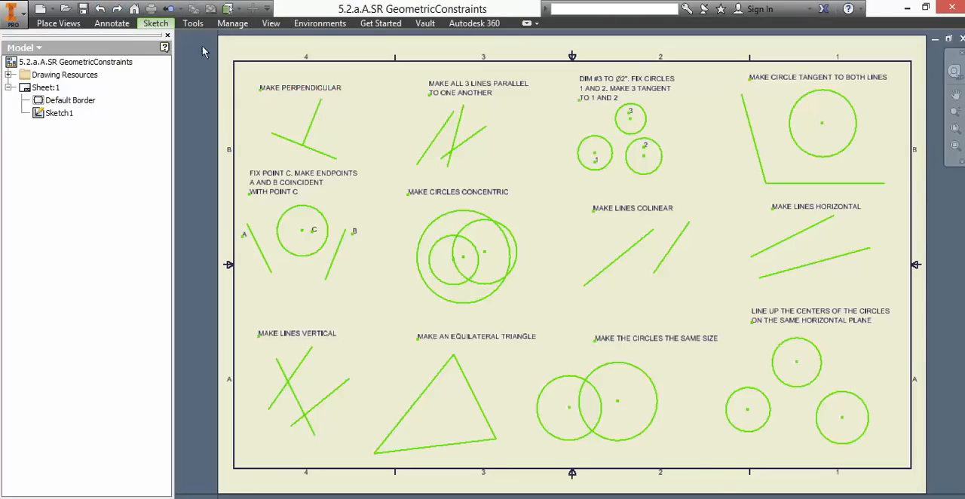
- Apply Parallel constraints so that all three lines of the MAKE ALL 3 LINES PARALLEL exercise are parallel to one another
click(155, 24)
click(712, 57)
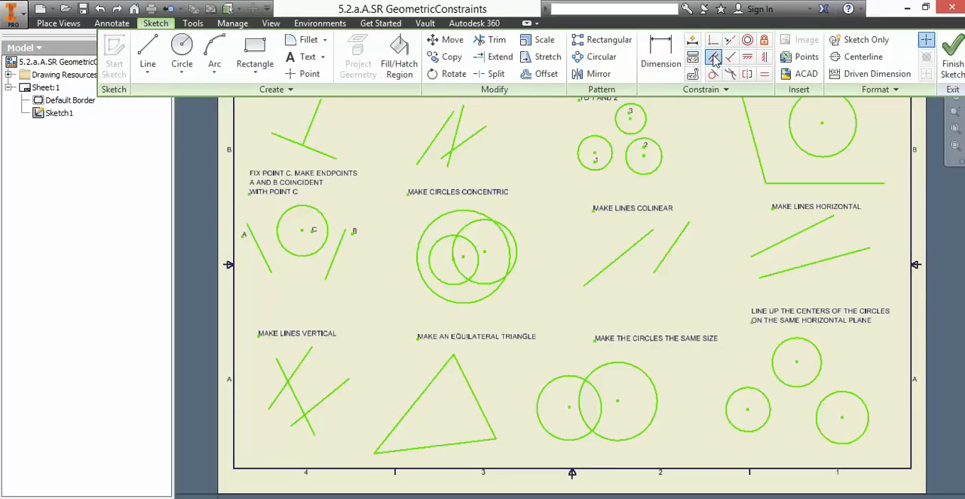
click(437, 136)
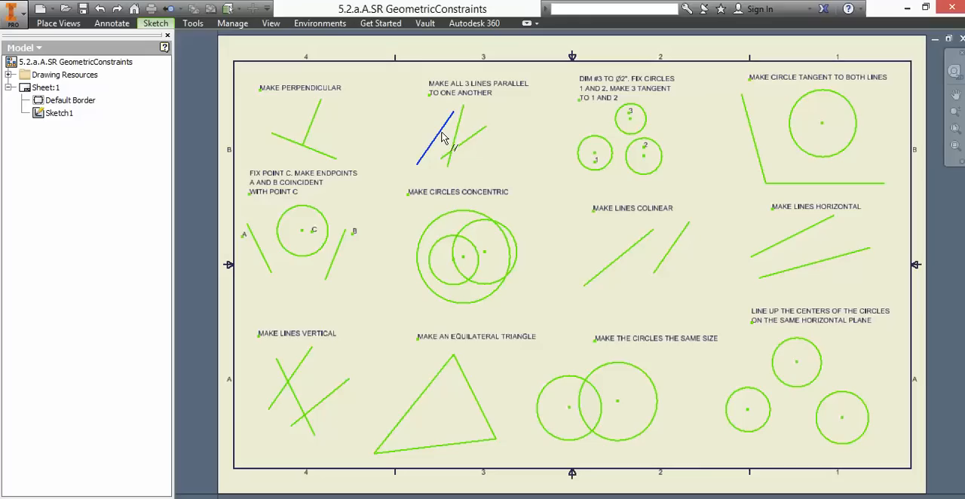
click(456, 139)
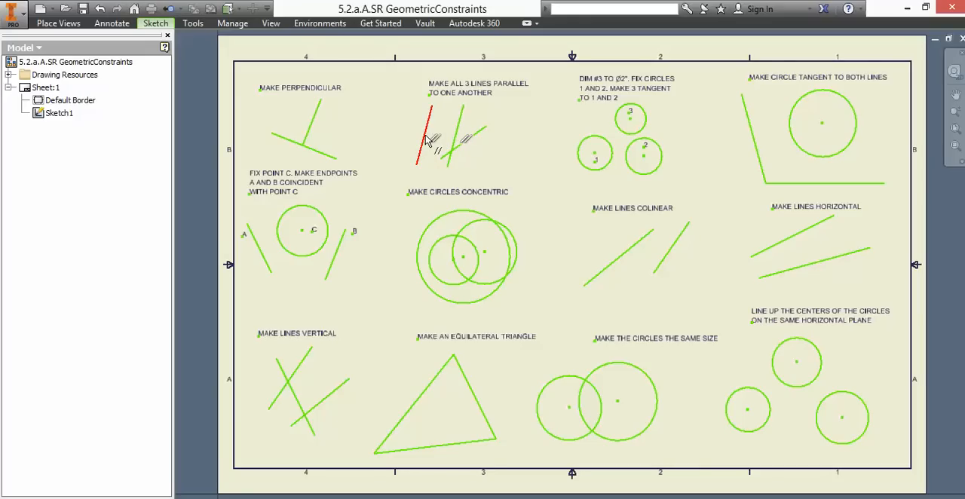
click(481, 133)
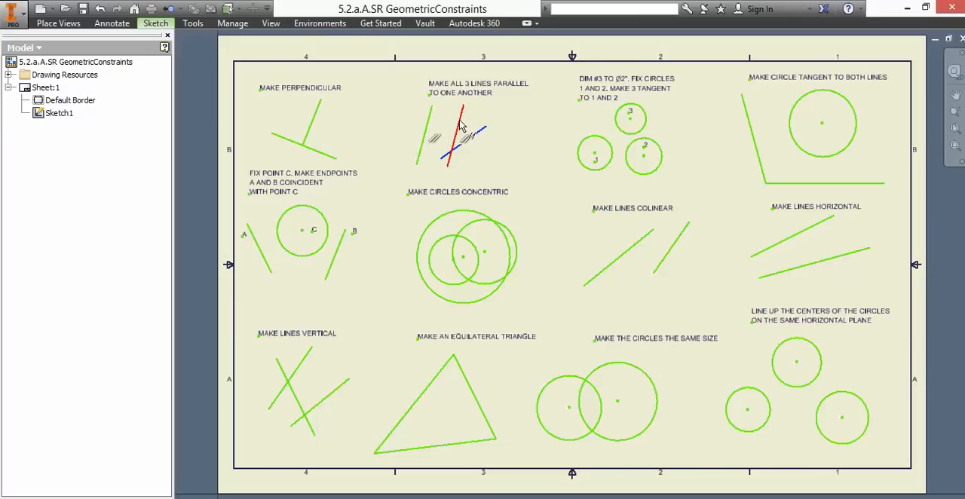
click(459, 125)
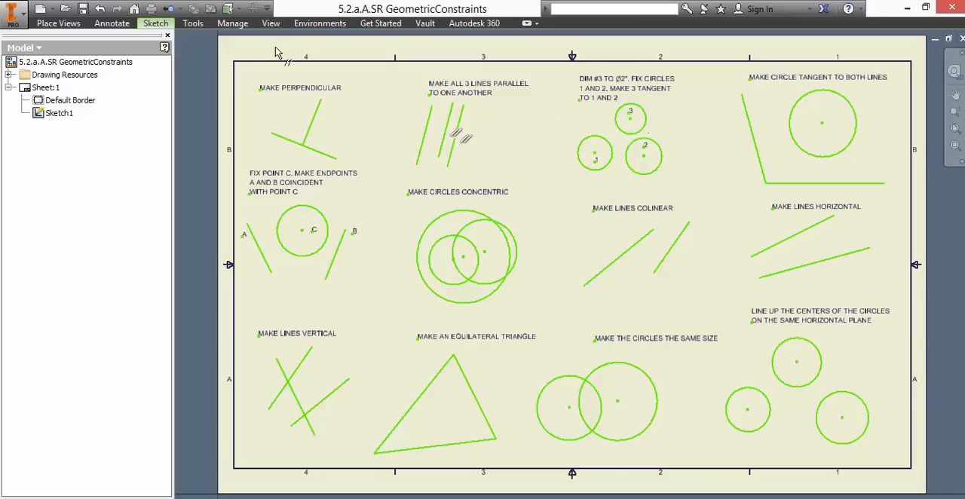
- Dimension circle 3 to a diameter of 2 in, end the command and move the circle down over circles 1 and 2
click(165, 23)
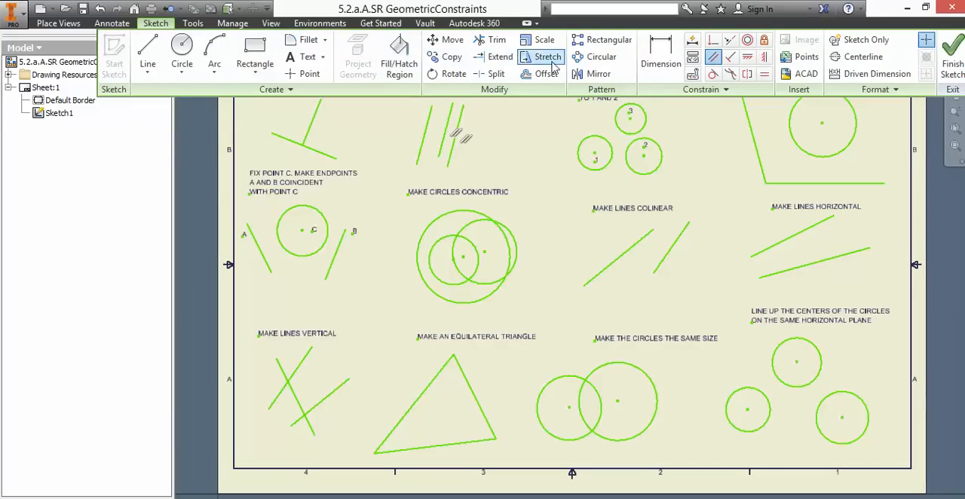
click(661, 57)
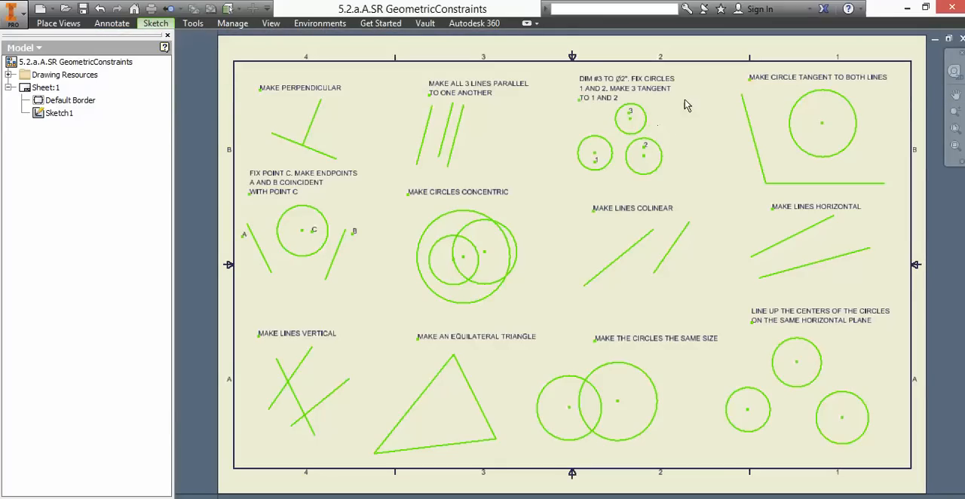
click(648, 117)
click(674, 104)
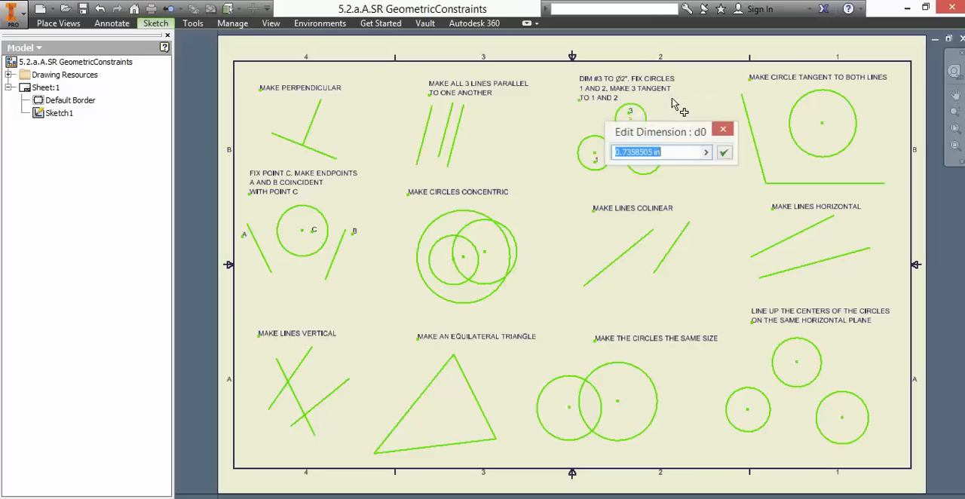
text(2)
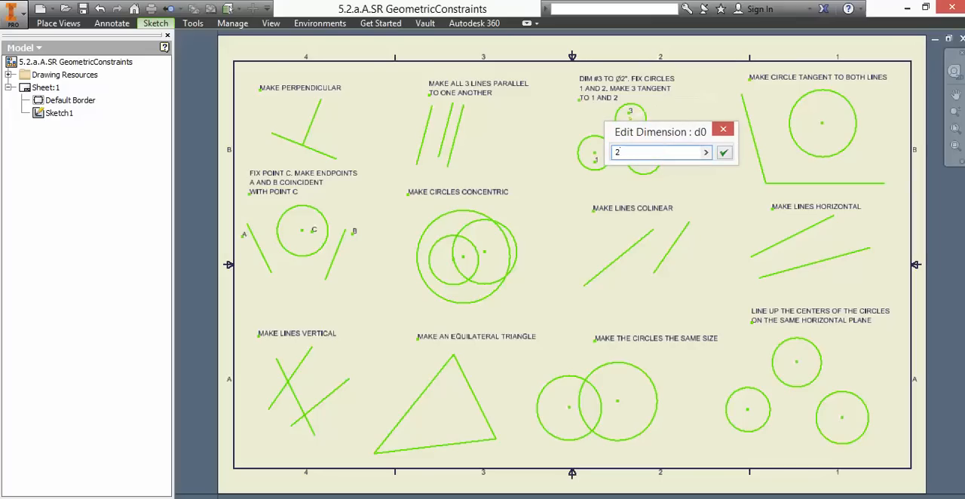
key(Return)
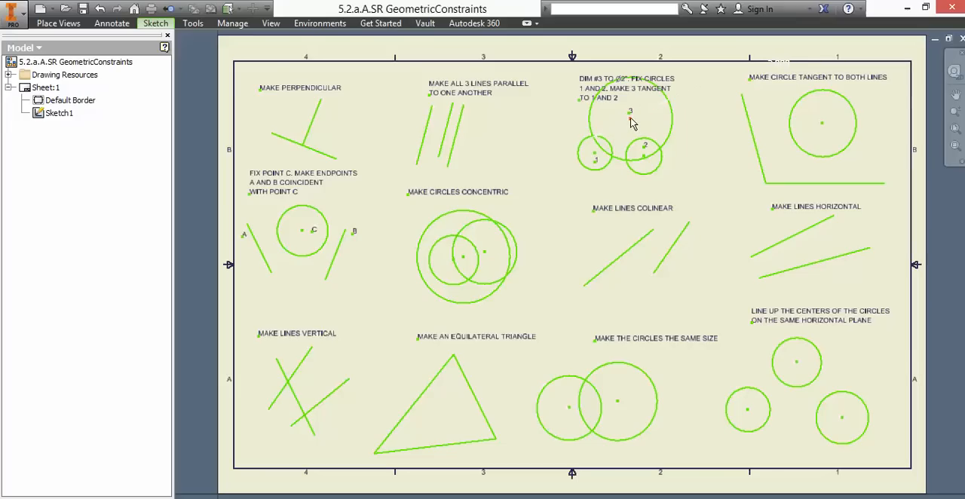
right_click(694, 126)
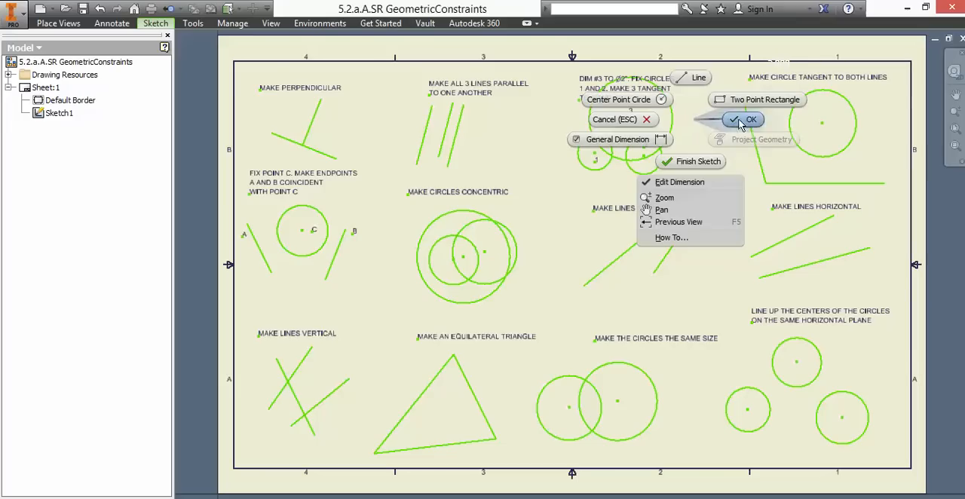
key(Escape)
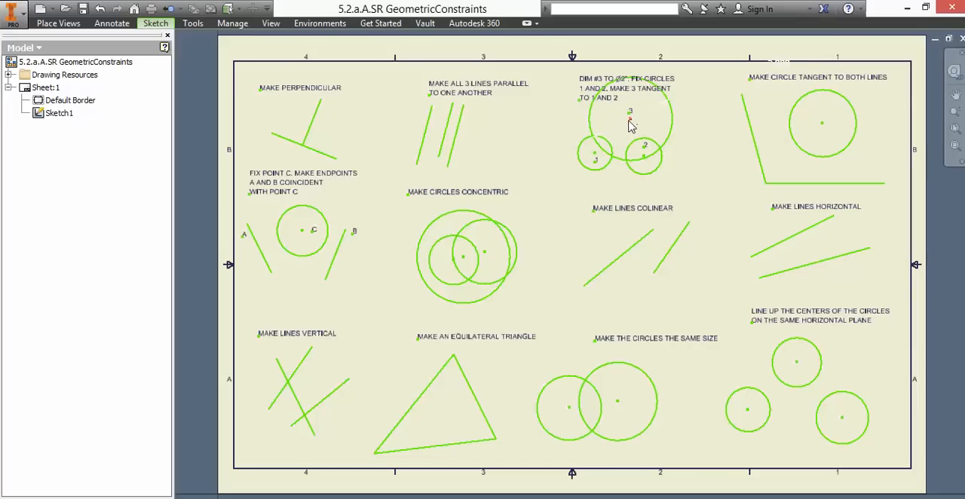
drag(630, 119, 617, 138)
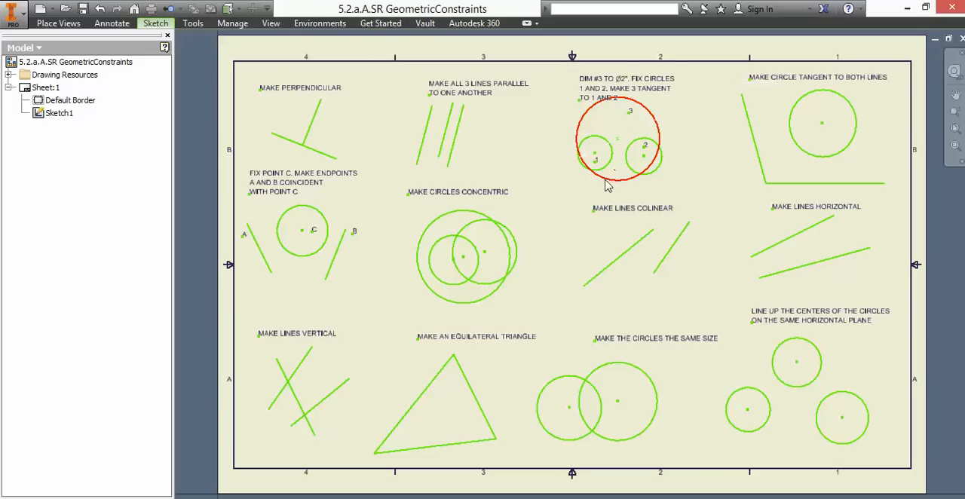
- Apply Tangent constraints from circle 1 and from circle 2 to the large circle 3
click(165, 25)
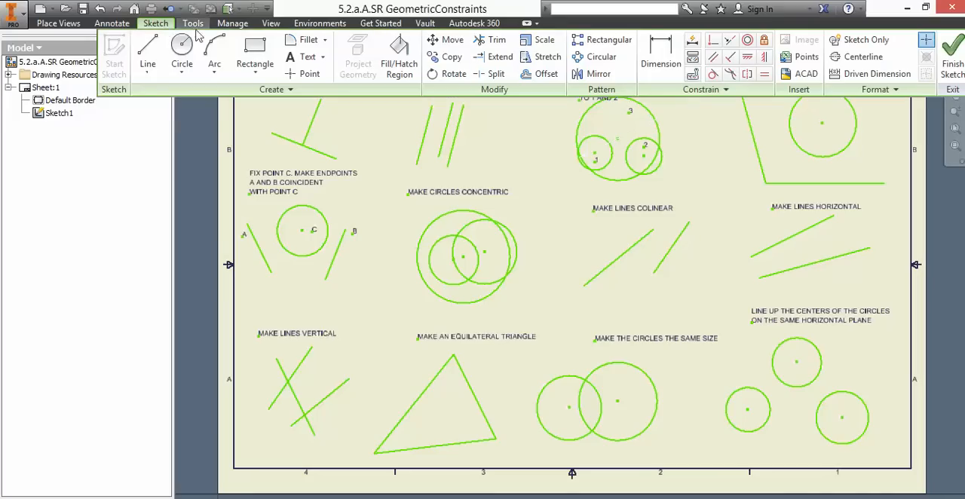
click(714, 76)
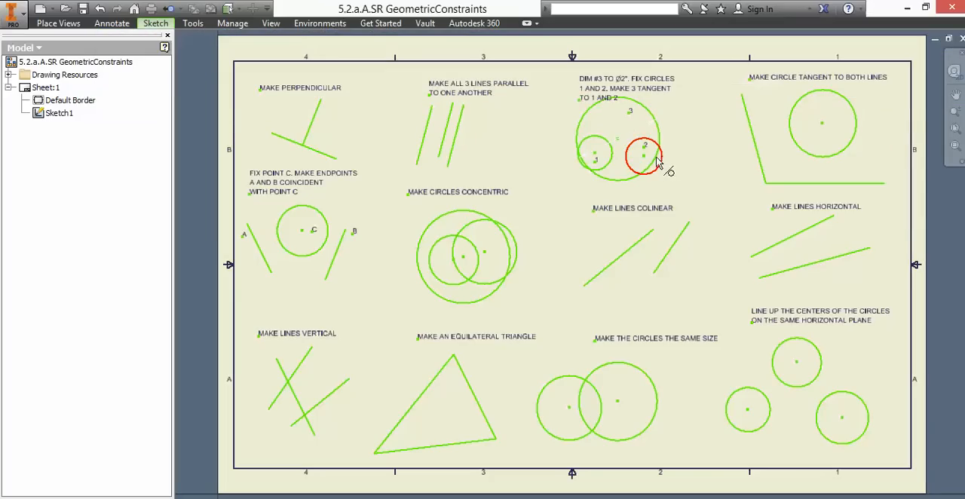
click(603, 179)
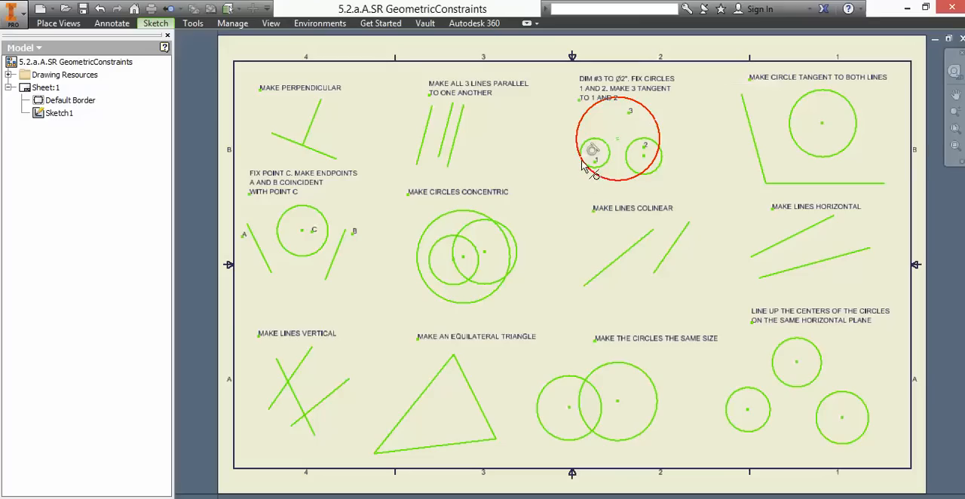
click(661, 142)
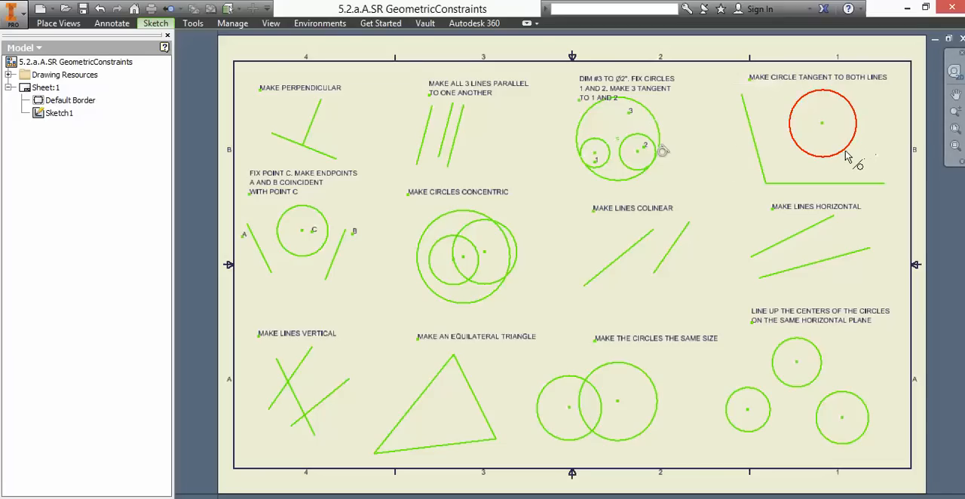
- Make the circle tangent to both lines in the MAKE CIRCLE TANGENT TO BOTH LINES exercise and end the command
click(160, 23)
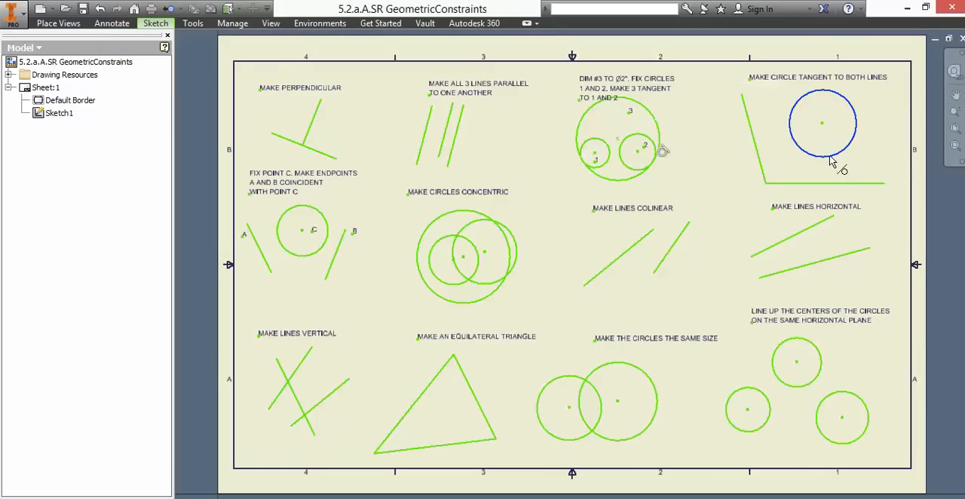
click(805, 186)
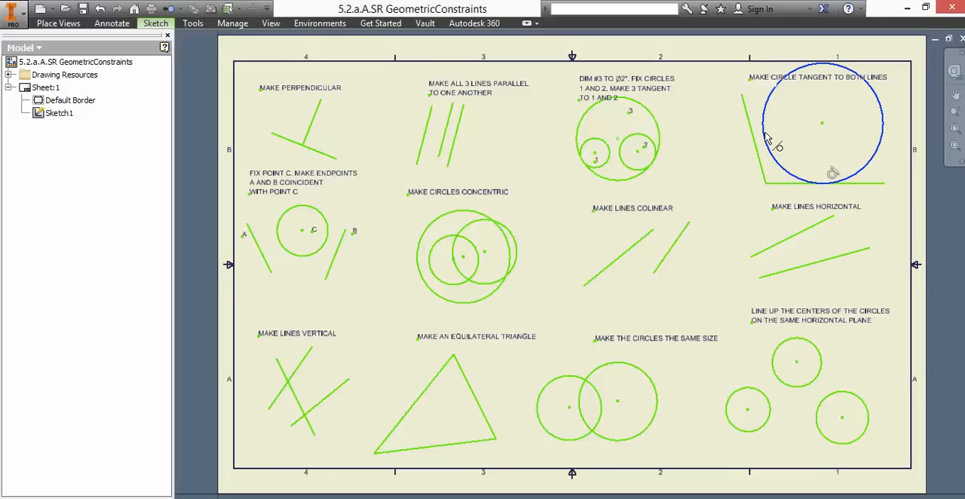
click(754, 141)
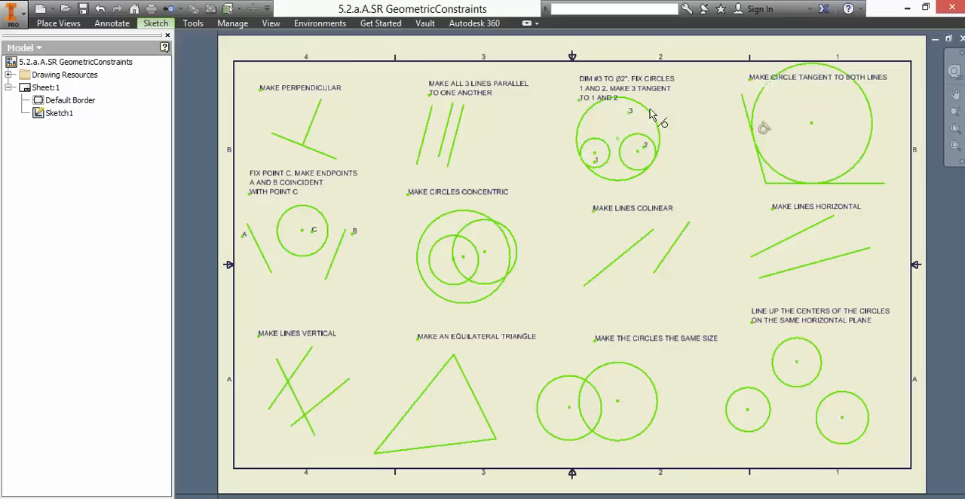
right_click(696, 133)
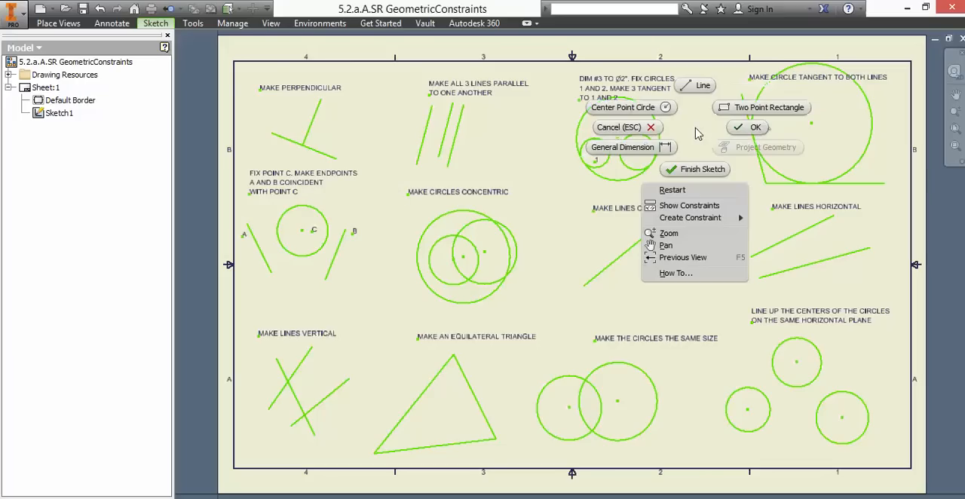
click(745, 126)
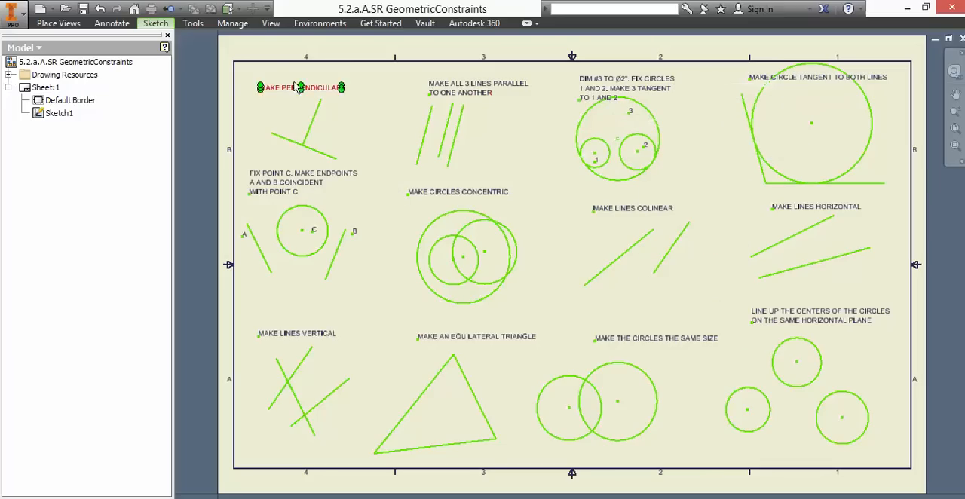
- Apply a Coincident constraint between the insertion point of the label 3 and the center of circle 3
click(166, 24)
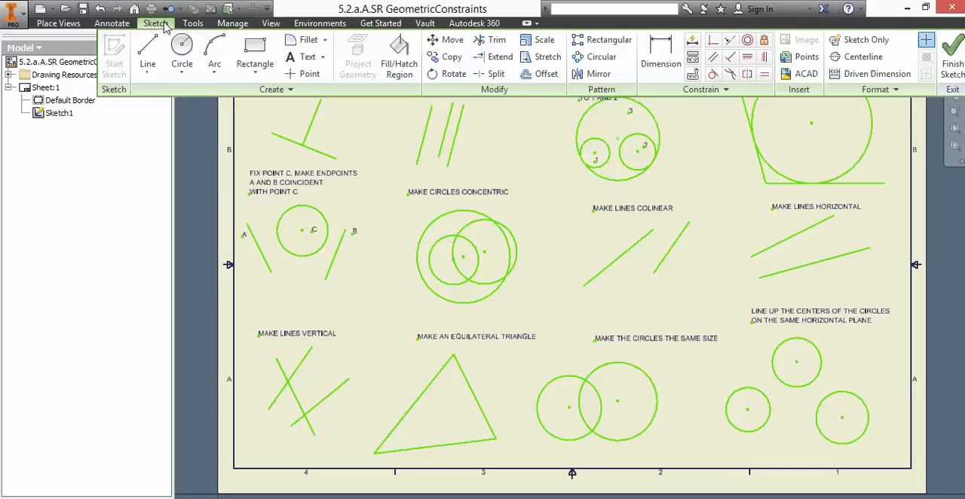
click(713, 42)
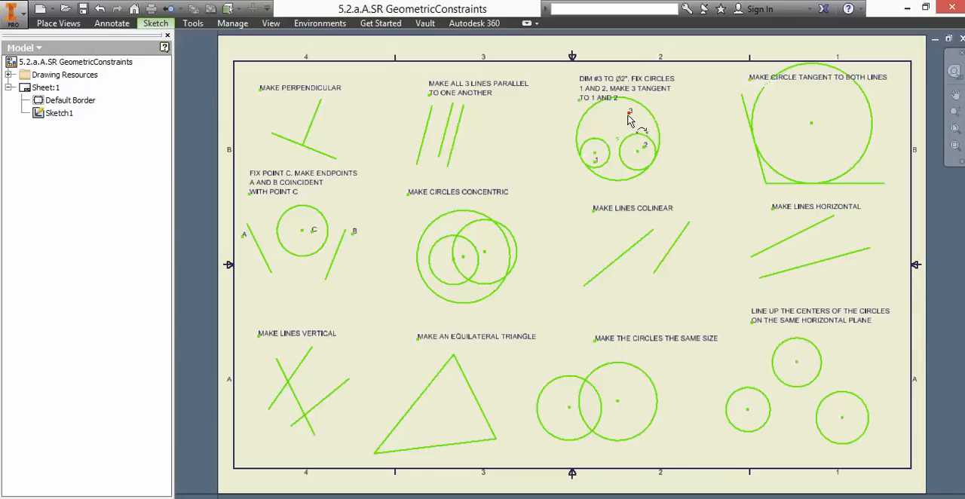
click(629, 112)
click(619, 142)
- Make label C coincident with its circle's center, and labels A and B coincident with the upper endpoints of their lines
click(313, 232)
click(303, 234)
click(246, 225)
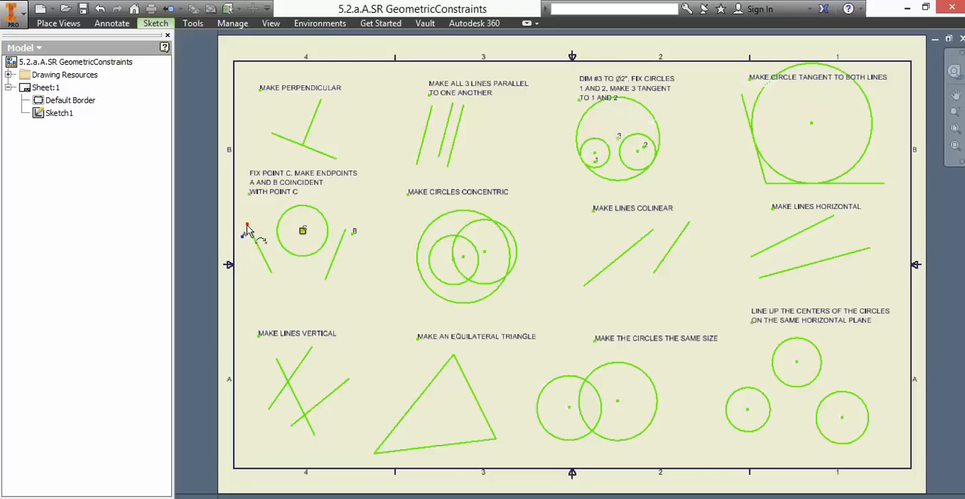
click(346, 231)
- Make line endpoints B and A coincident with circle center C, end the command and move the circle up and to the right
click(345, 230)
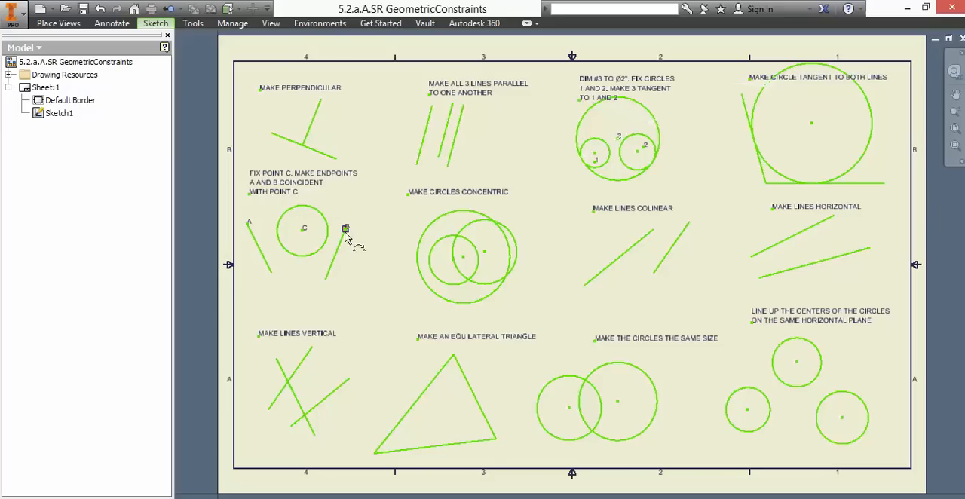
click(302, 230)
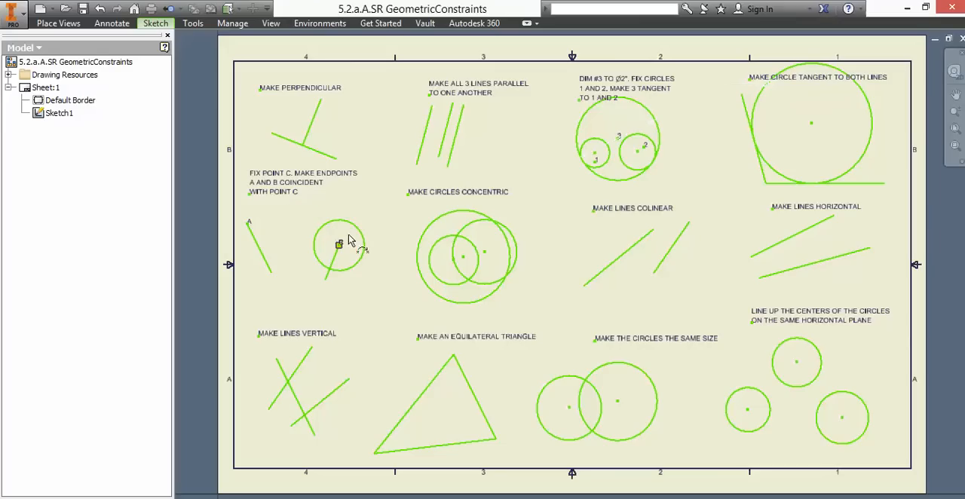
click(248, 227)
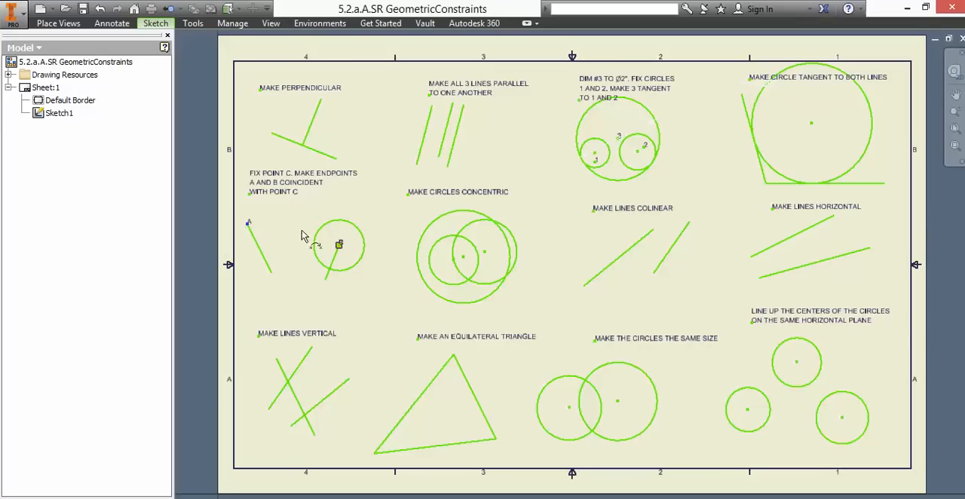
click(338, 245)
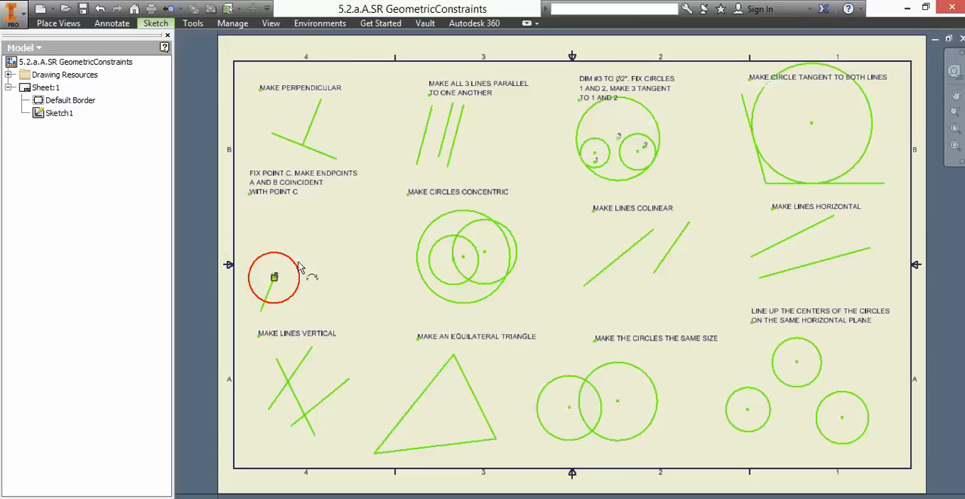
right_click(330, 237)
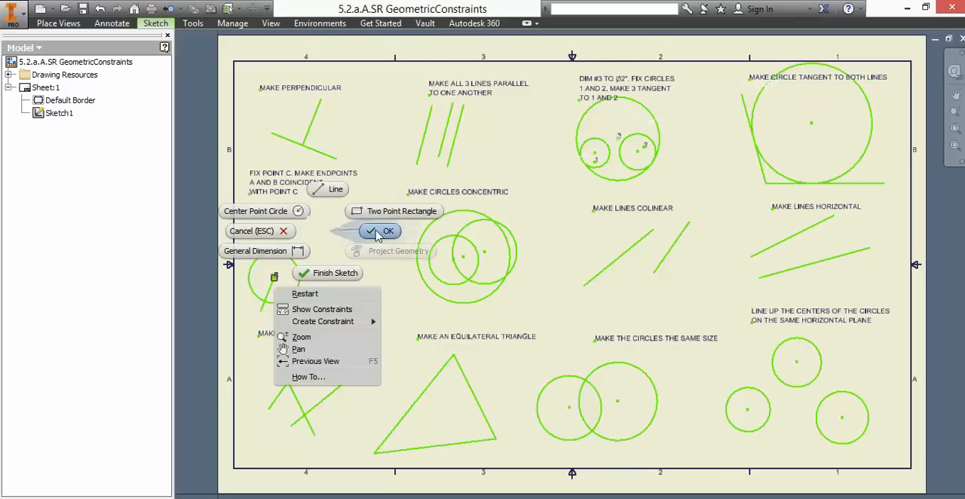
click(362, 244)
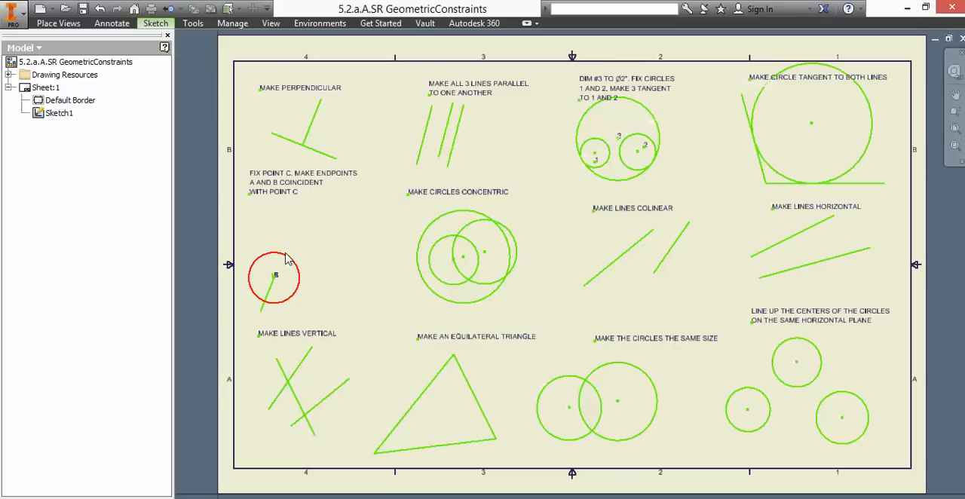
drag(286, 259, 360, 227)
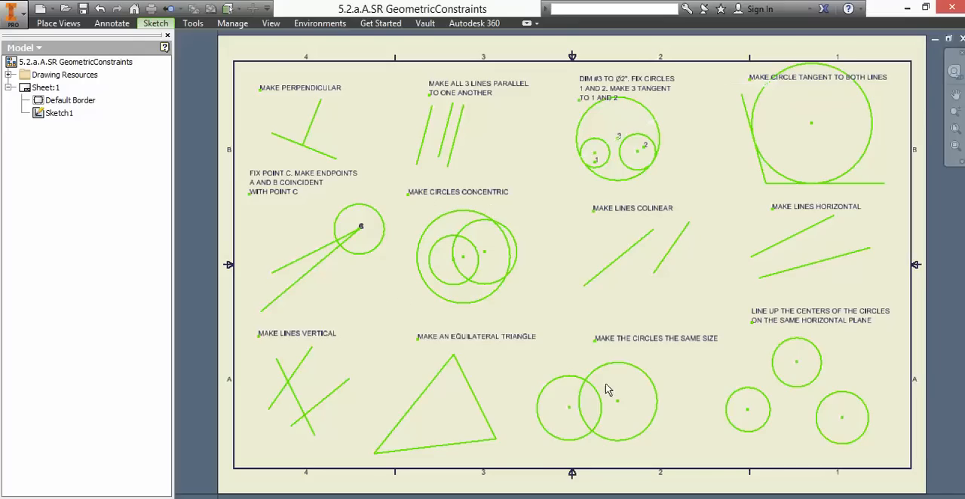
- Switch to the Word worksheet, examine the solved drawing below the Before picture, and return to the Inventor drawing
click(513, 498)
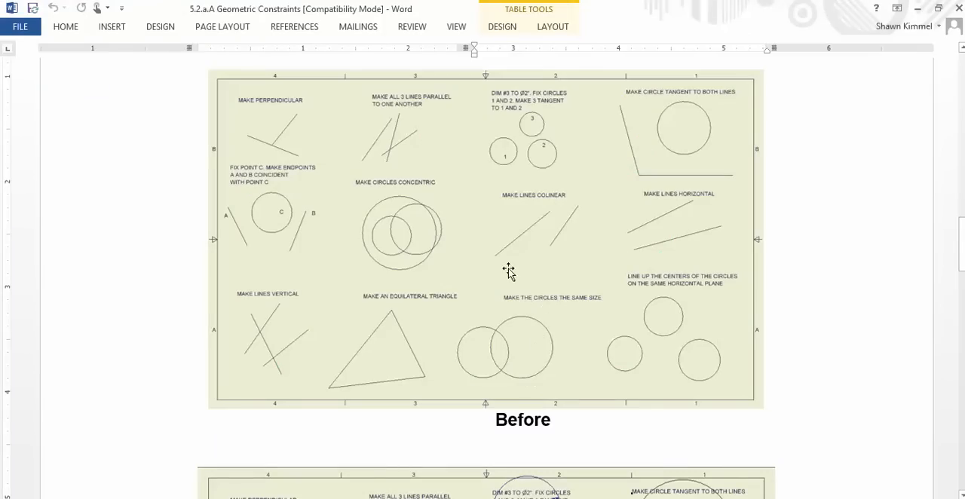
scroll(462, 296, down, 5)
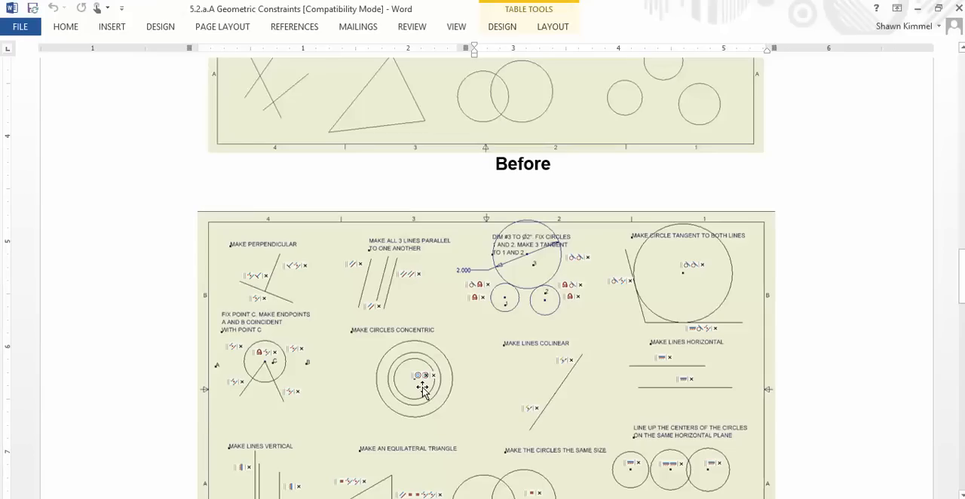
key(alt+Tab)
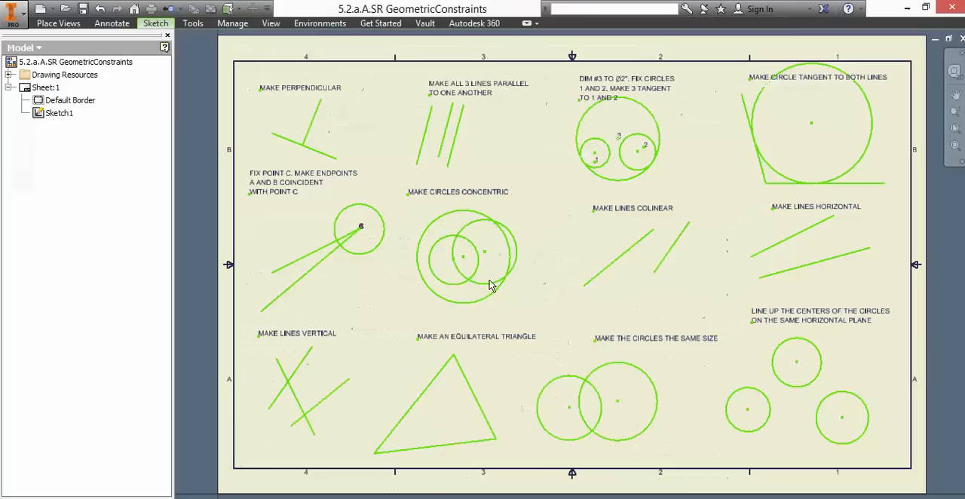
- Make the three circles in the concentric exercise share one center using Coincident constraints on their center points, and end the command
click(159, 23)
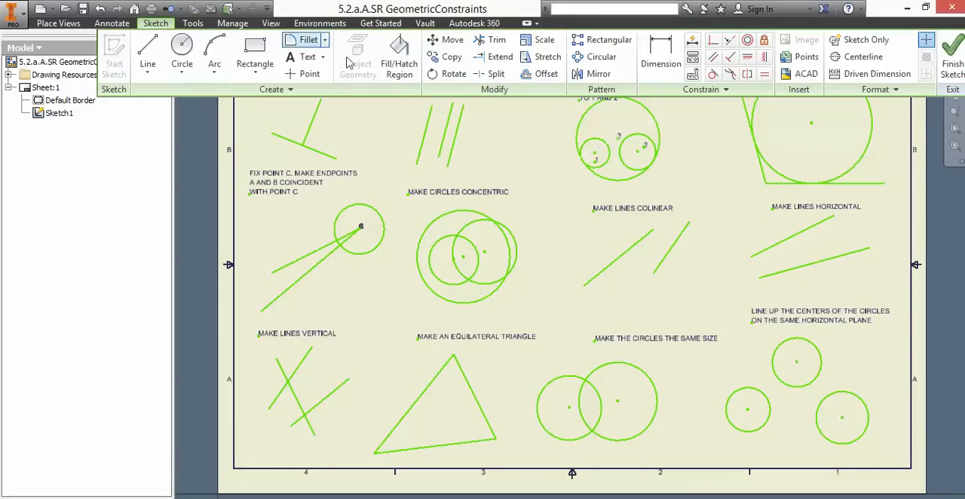
click(715, 42)
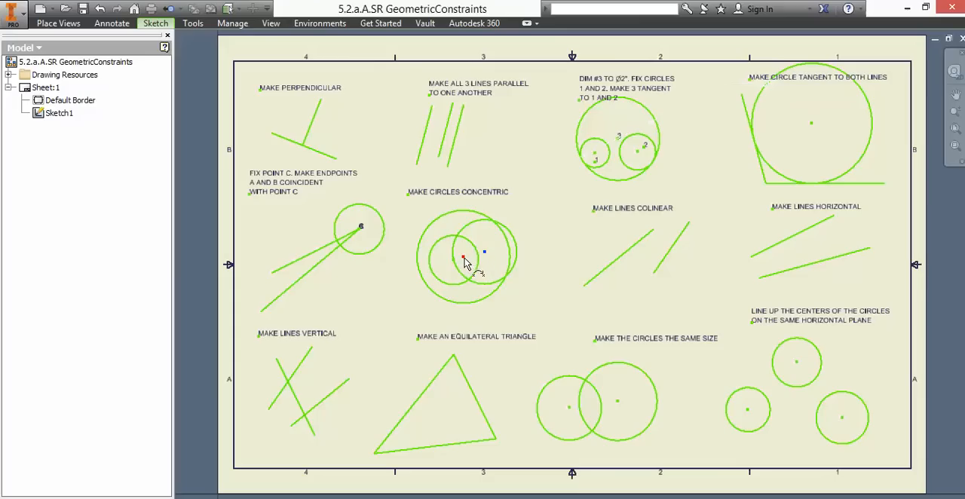
click(464, 258)
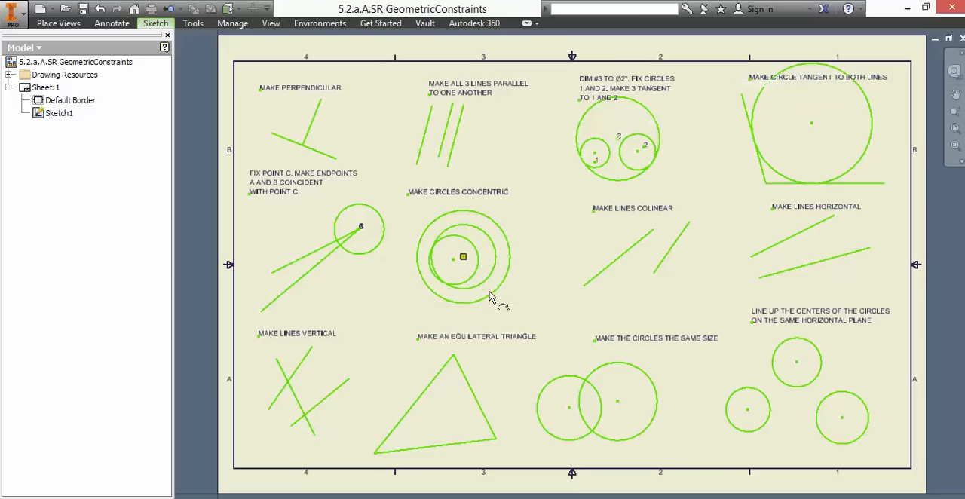
click(455, 264)
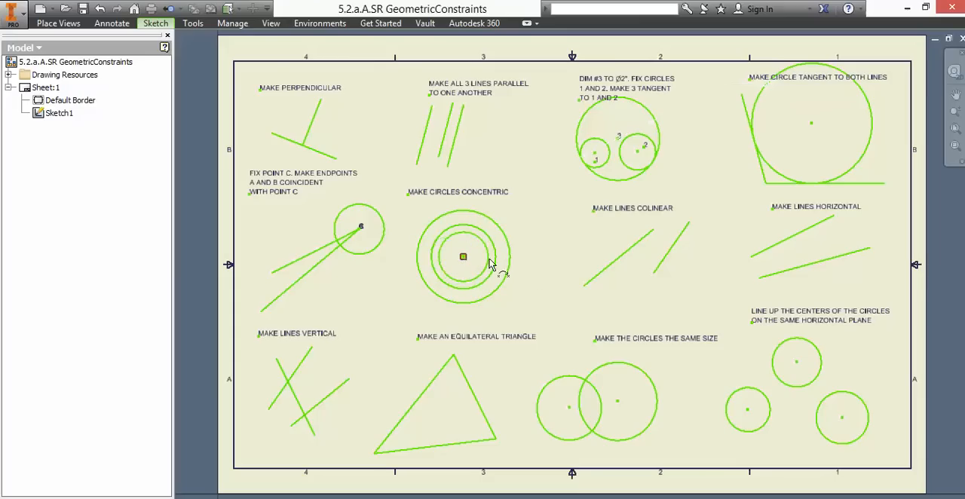
right_click(554, 258)
click(607, 243)
- Apply a Collinear constraint to the two slanted lines under MAKE LINES COLINEAR
click(166, 24)
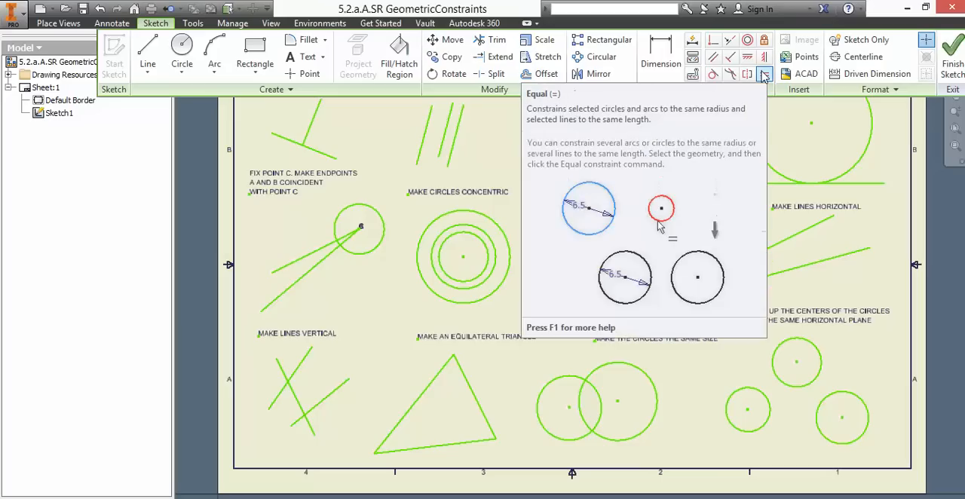
click(731, 43)
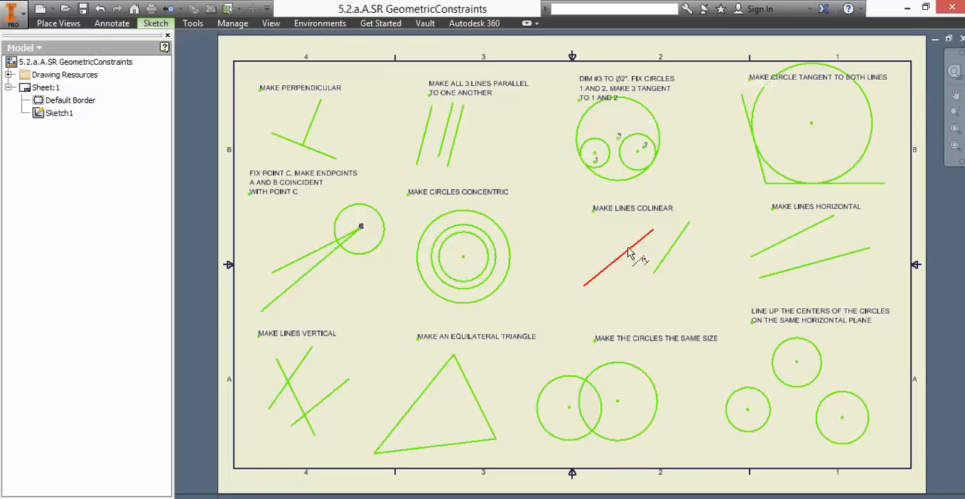
click(670, 257)
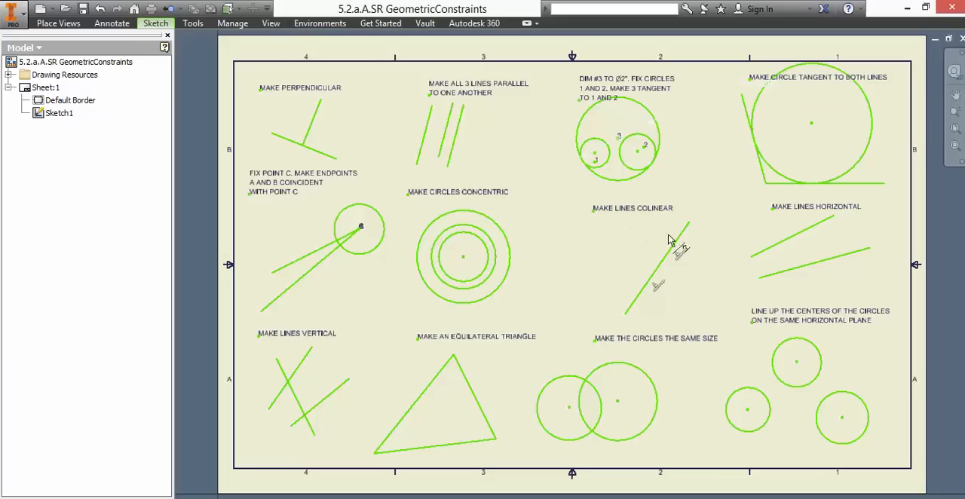
- Apply a Horizontal constraint to each of the two lines under MAKE LINES HORIZONTAL
click(164, 26)
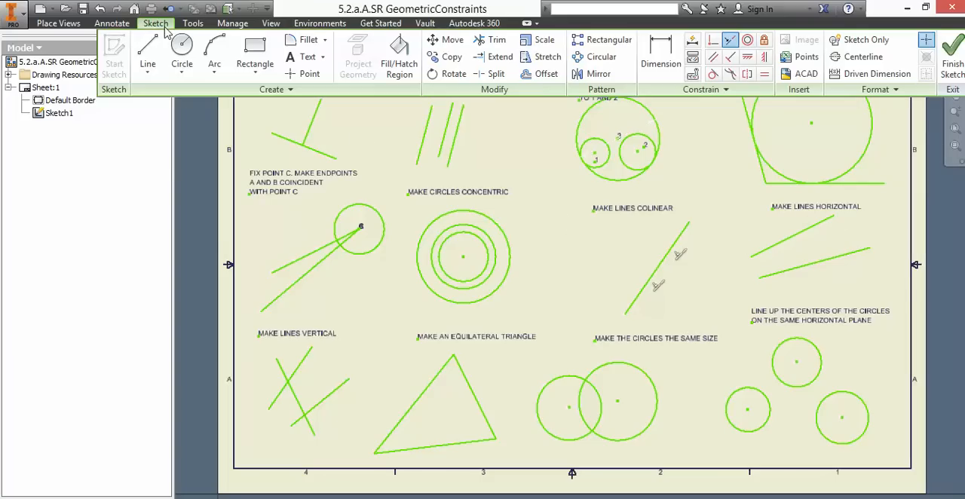
click(749, 60)
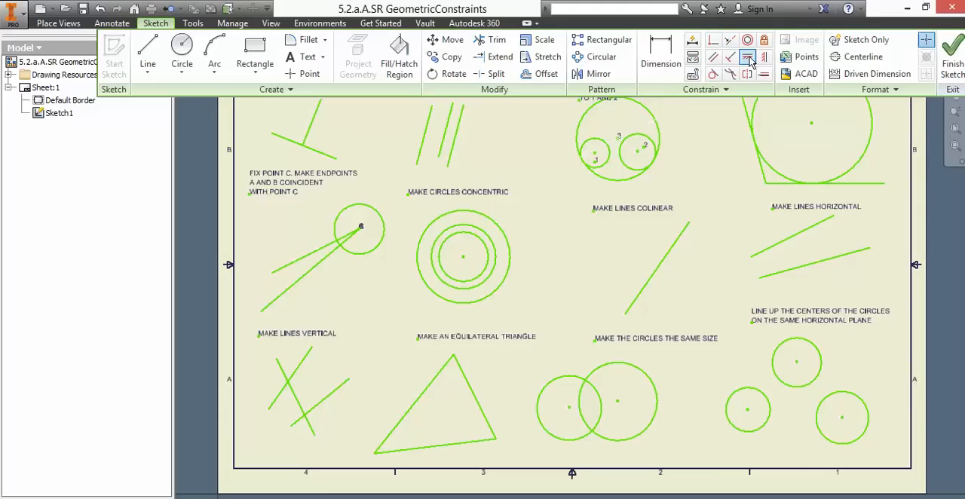
click(802, 238)
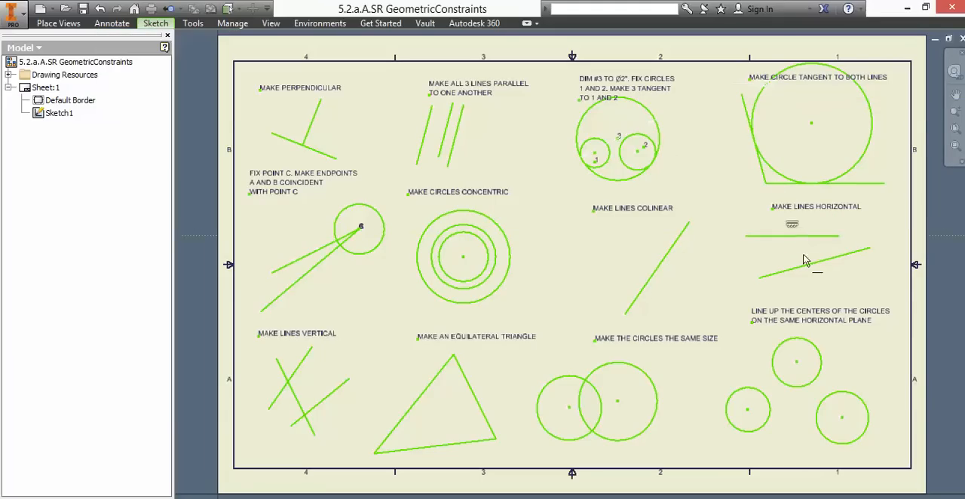
click(845, 255)
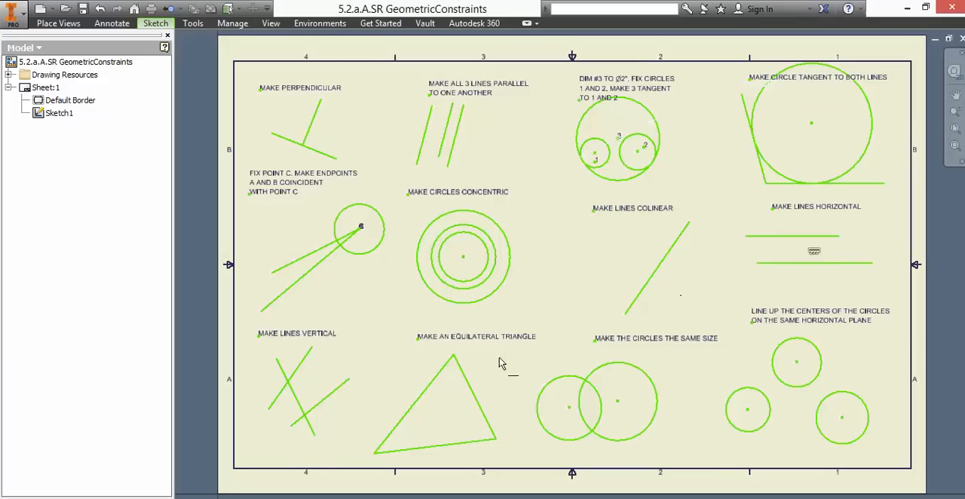
- Apply a Vertical constraint to each of the three lines under MAKE LINES VERTICAL
click(160, 26)
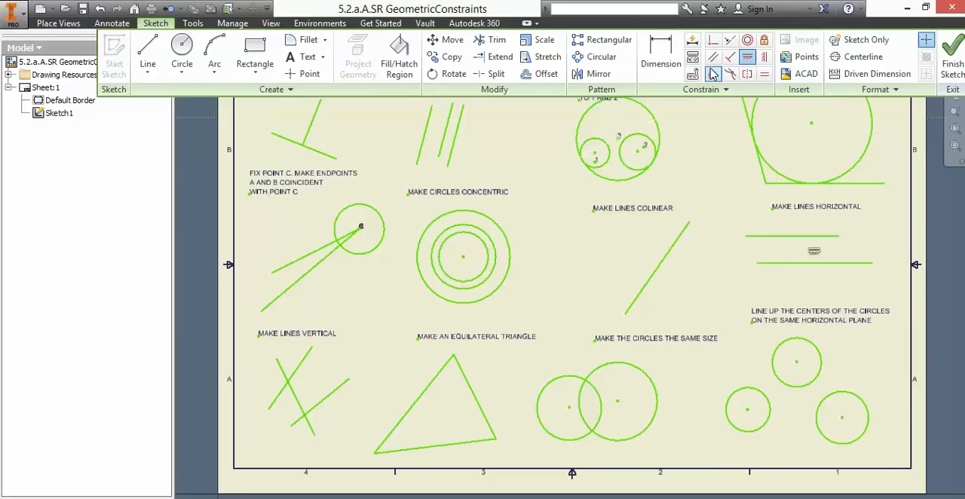
click(765, 59)
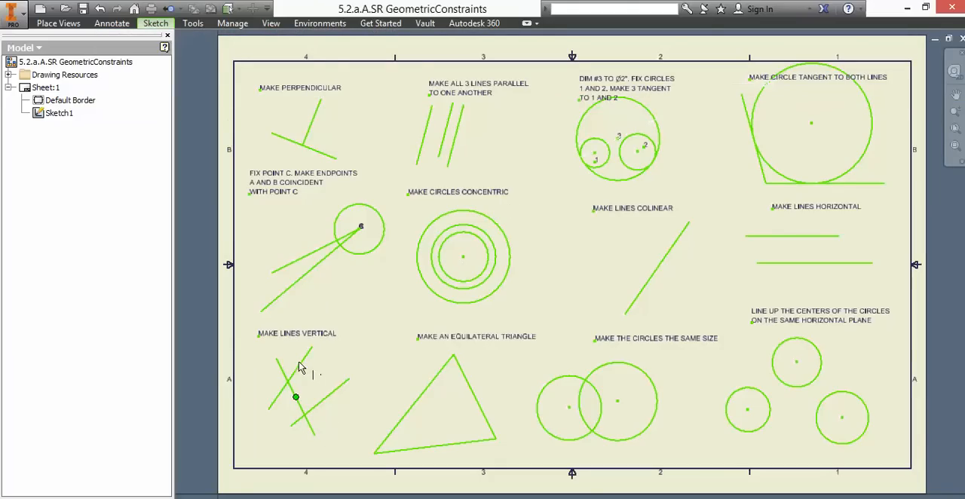
click(305, 426)
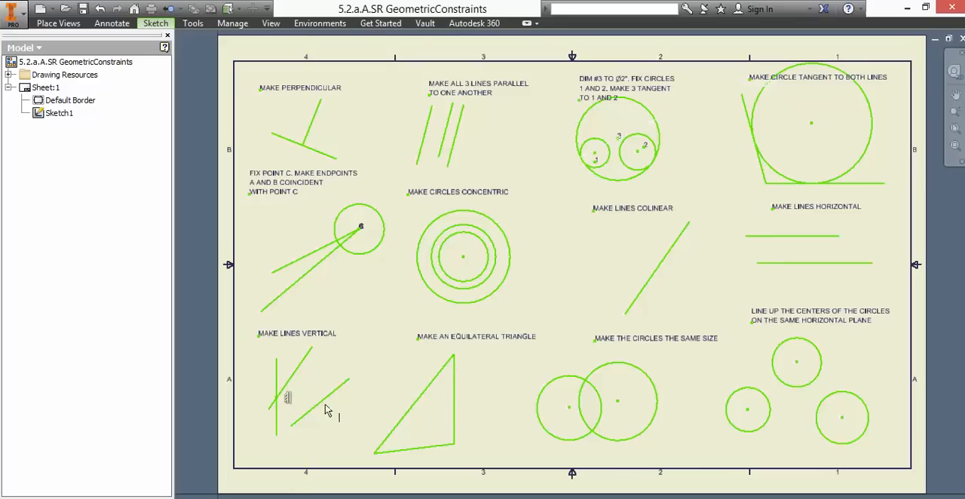
click(336, 400)
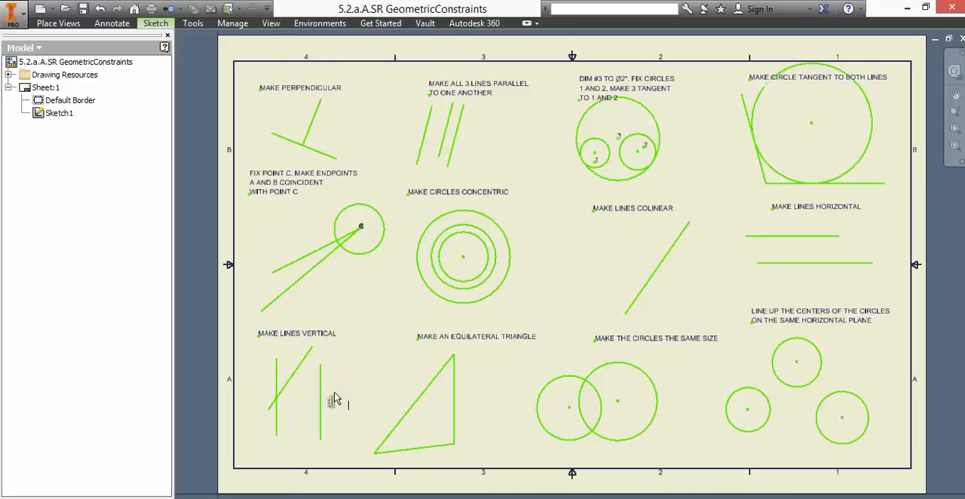
click(296, 377)
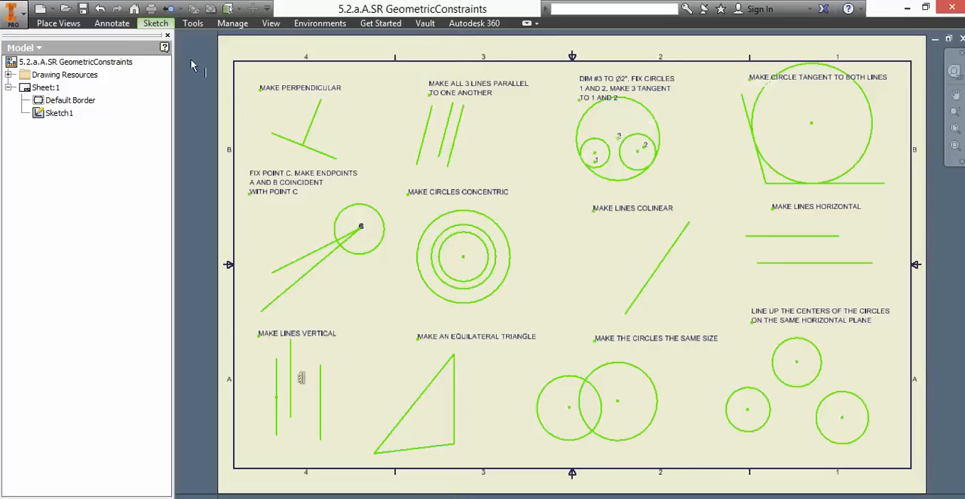
- Apply Equal constraints to make the triangle's three sides equal and the two overlapping circles the same size
click(161, 23)
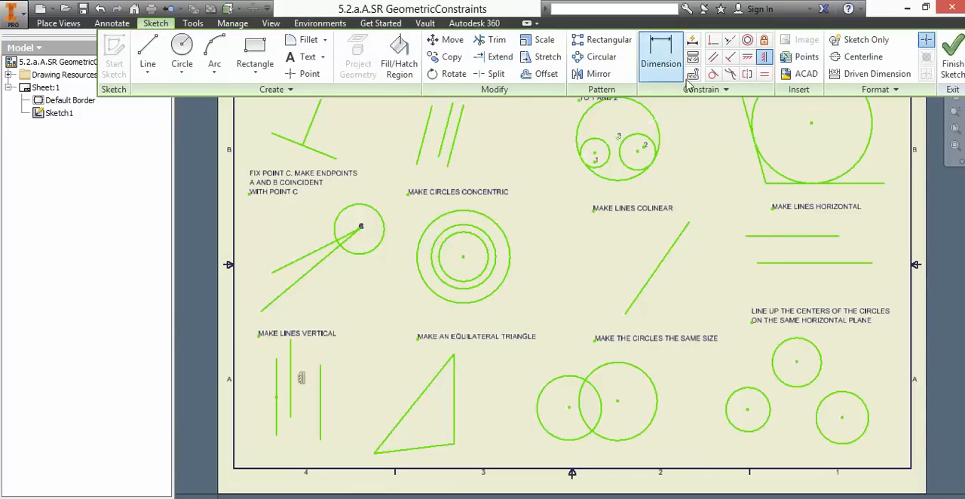
click(766, 76)
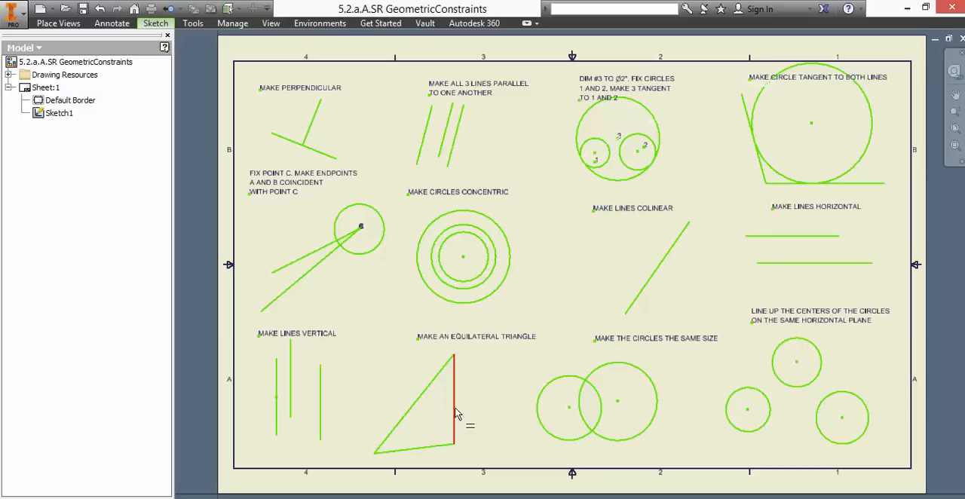
click(413, 407)
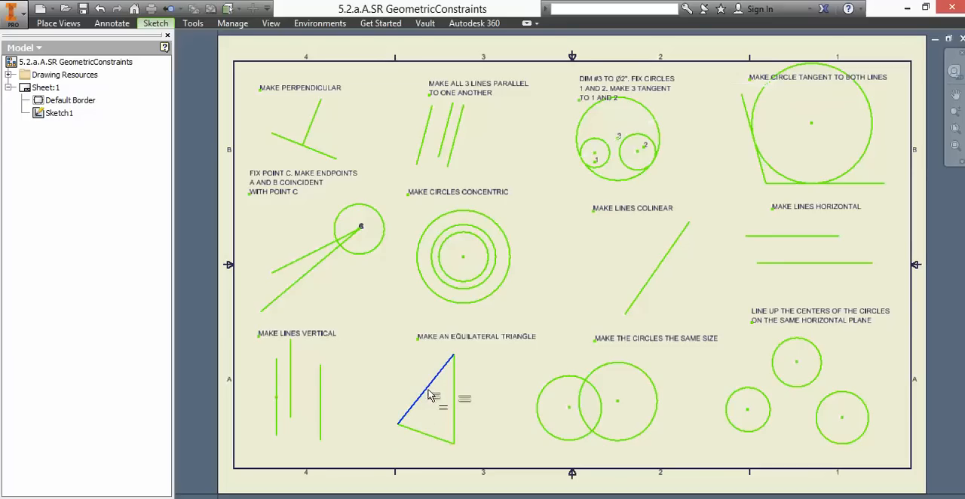
click(430, 436)
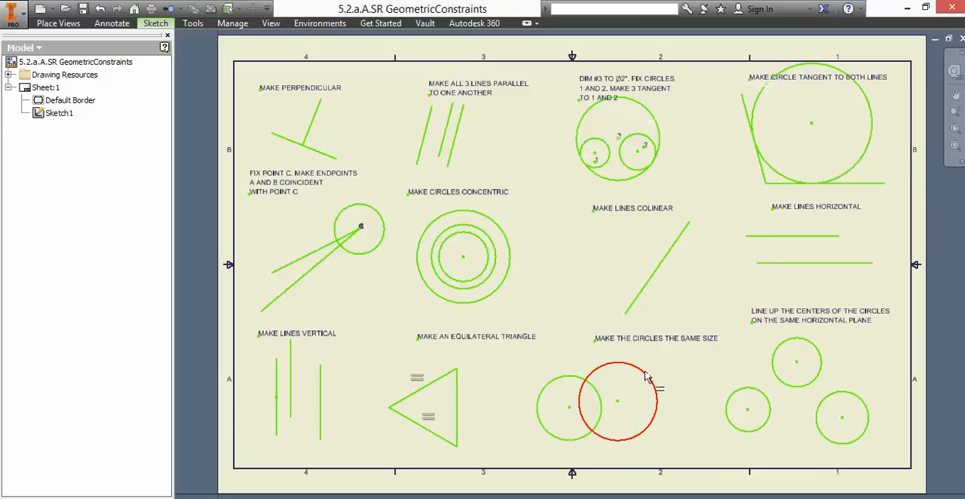
click(562, 384)
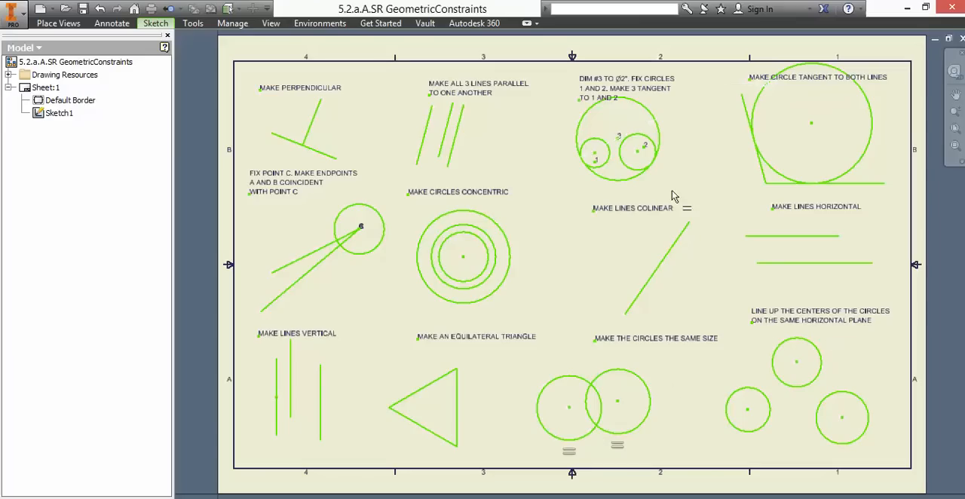
- Align the centers of the three circles in the last exercise on one horizontal line using the Horizontal constraint
click(163, 24)
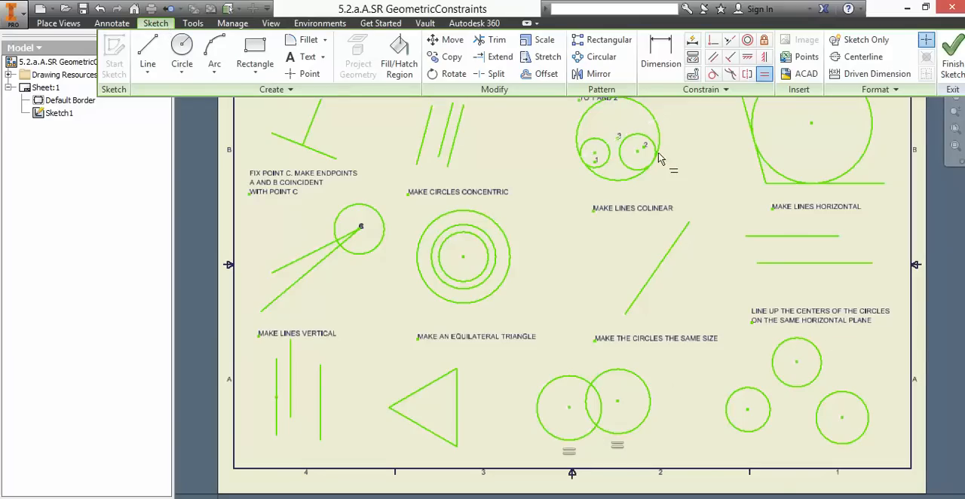
click(748, 58)
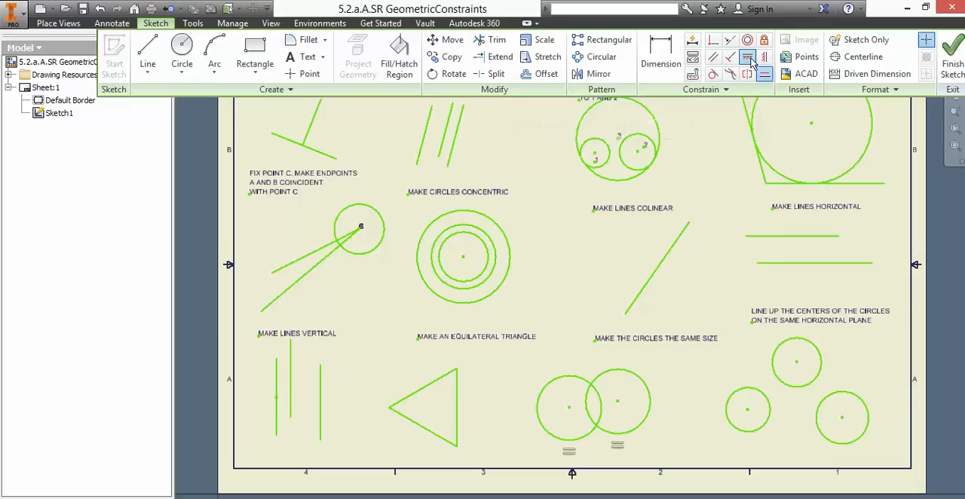
click(748, 412)
click(796, 363)
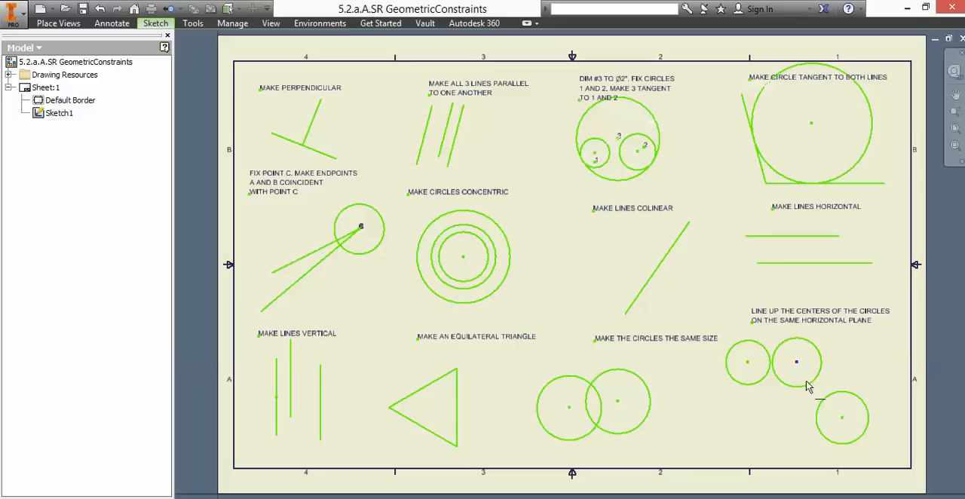
click(842, 419)
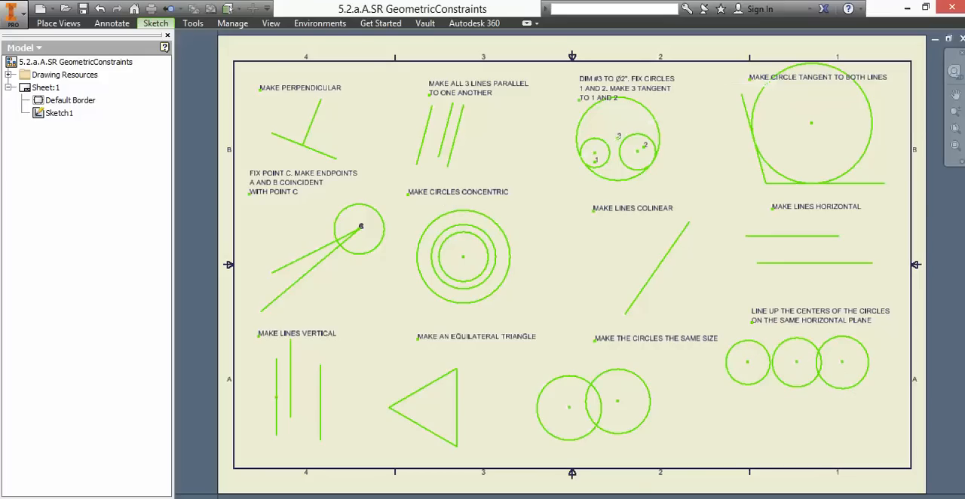
- Switch to the Word worksheet to check its reference pictures, return to the Inventor drawing and finish the sketch
click(585, 498)
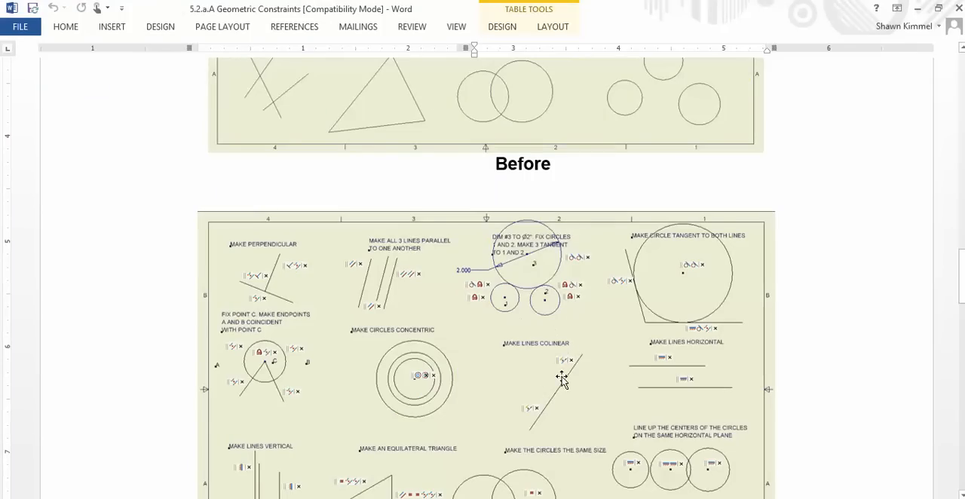
scroll(451, 305, up, 15)
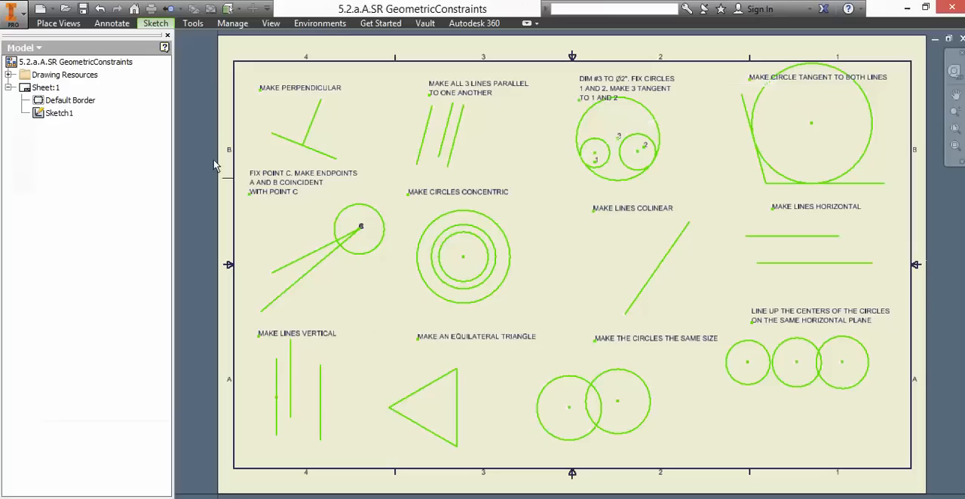
click(156, 24)
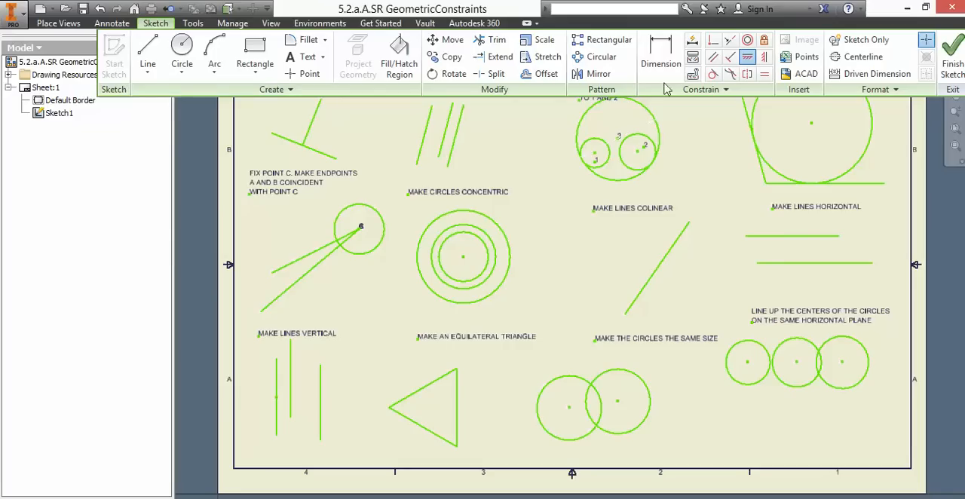
click(951, 59)
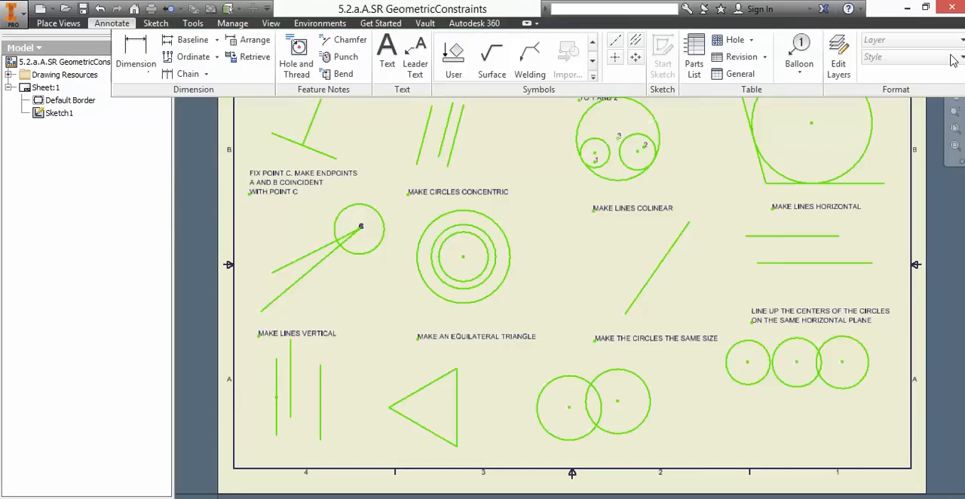
click(43, 117)
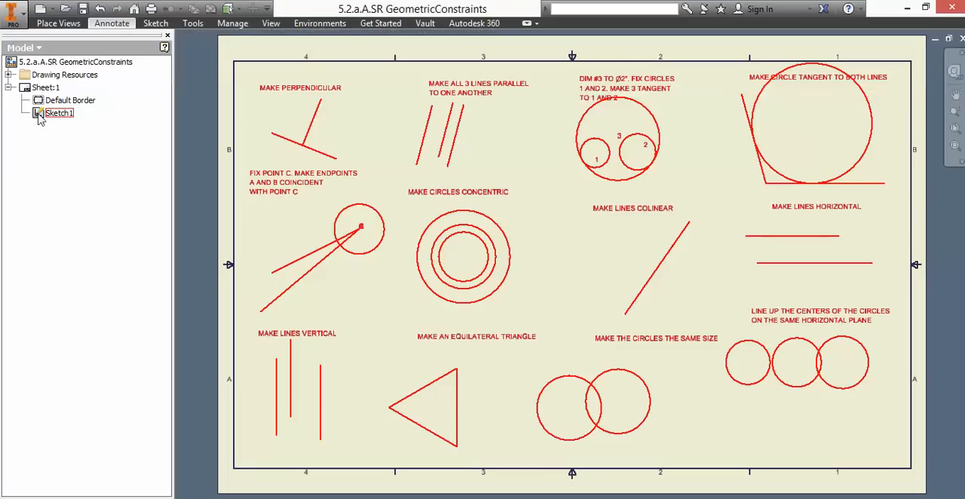
right_click(40, 118)
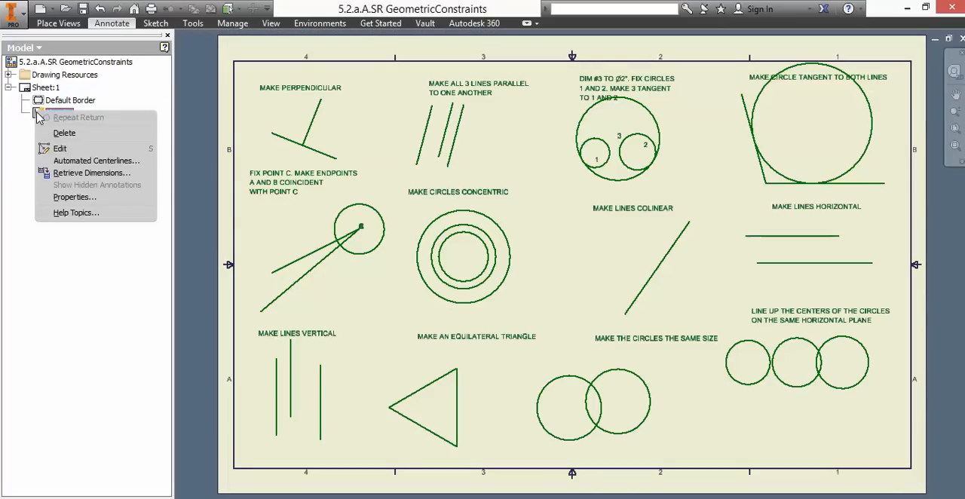
click(119, 280)
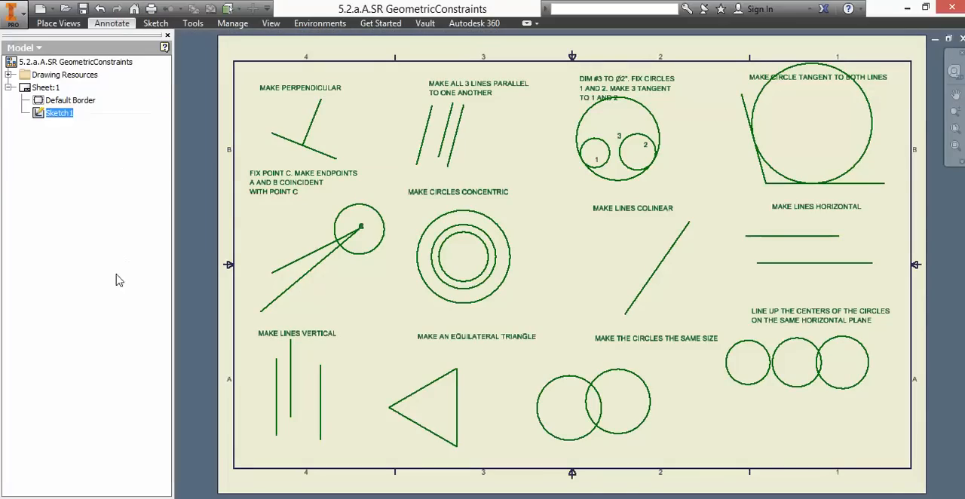
click(42, 118)
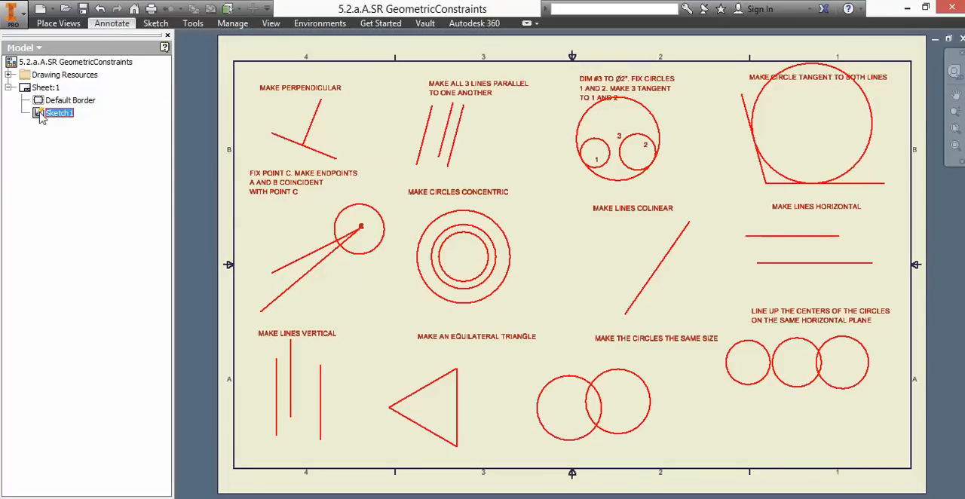
right_click(42, 118)
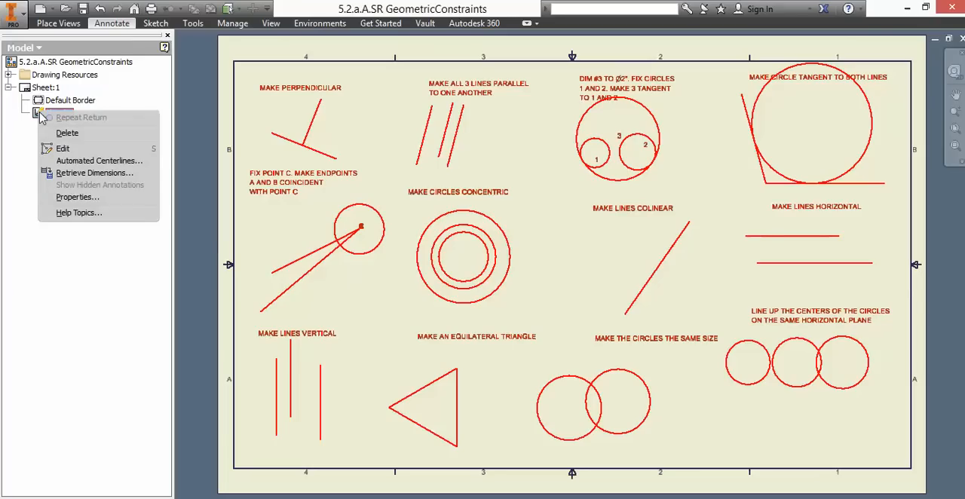
click(386, 144)
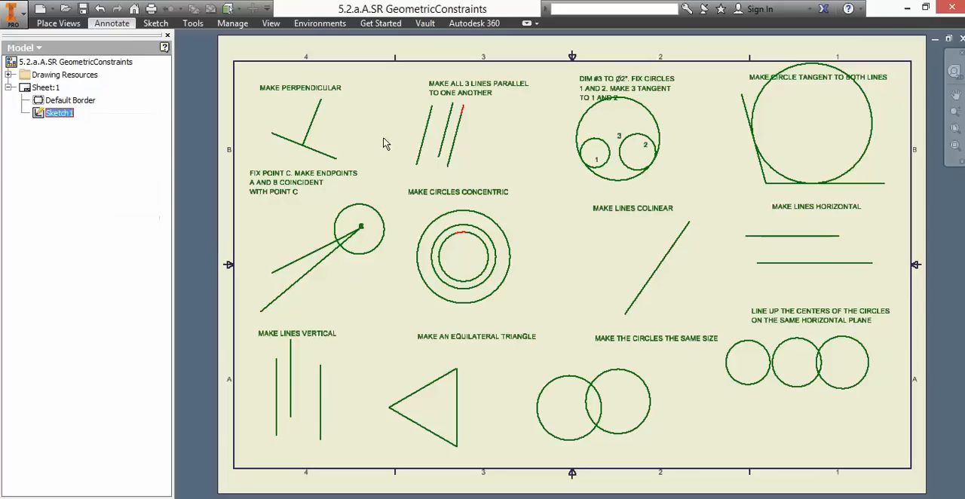
click(156, 23)
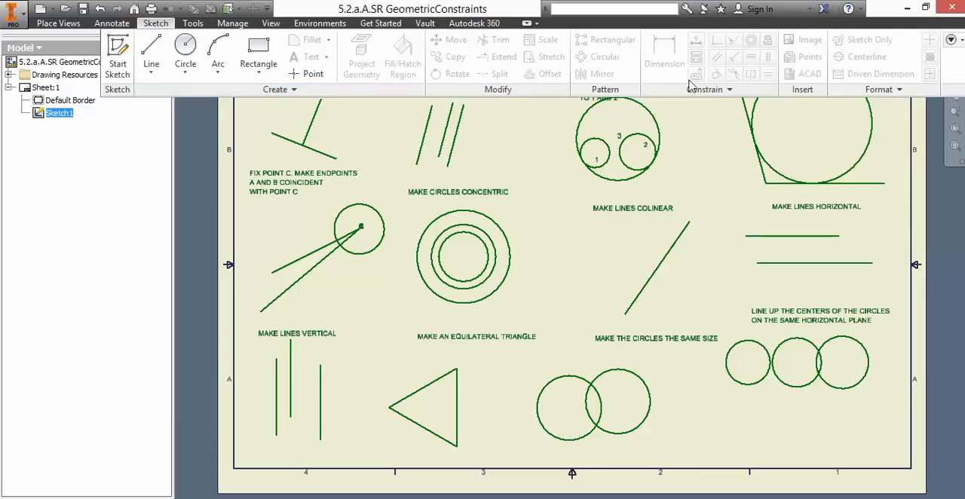
click(952, 40)
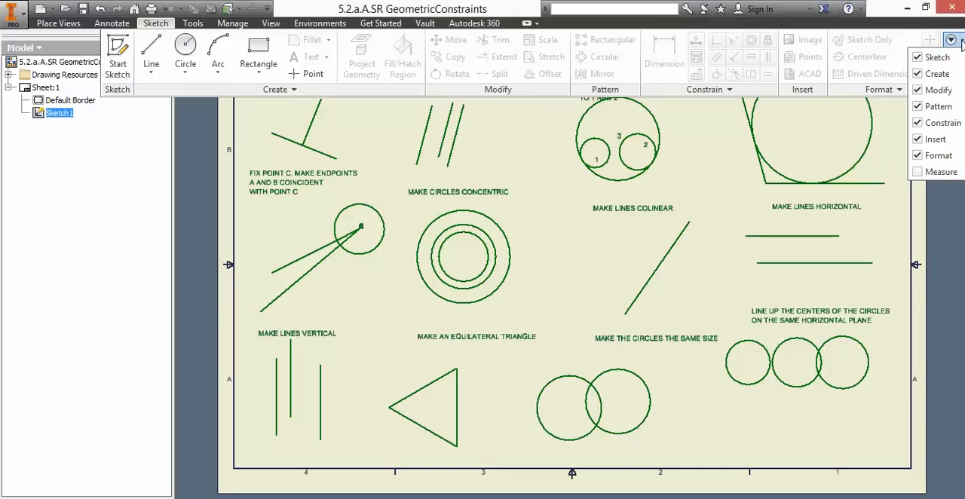
click(963, 43)
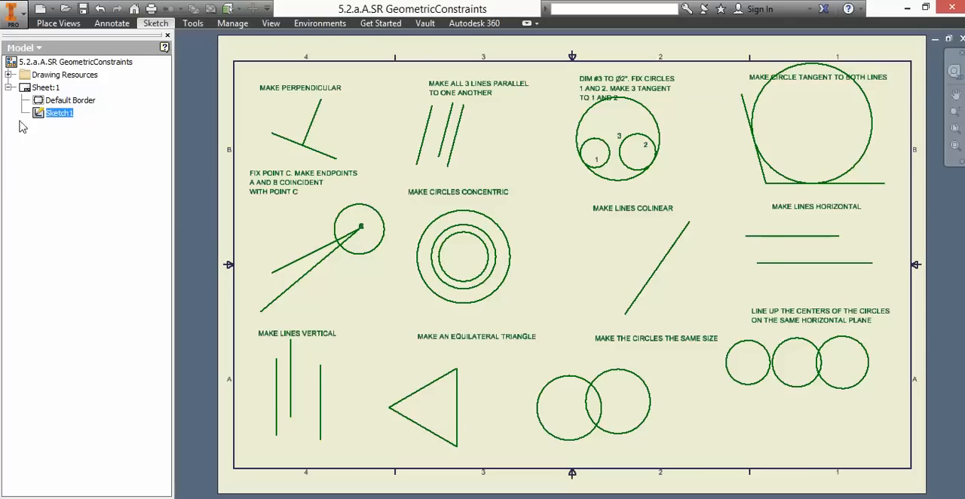
- Reopen Sketch1 for editing and add a text with the author's name below the three horizontally aligned circles
double_click(42, 114)
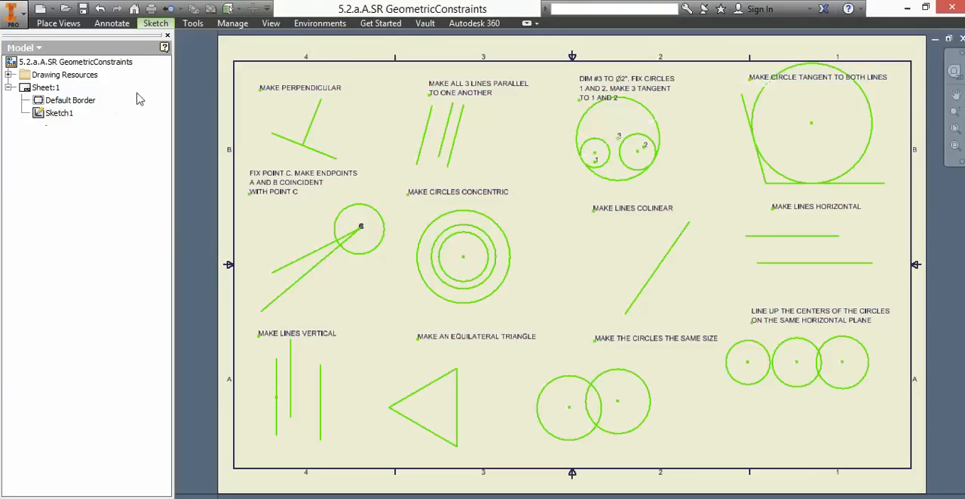
click(161, 26)
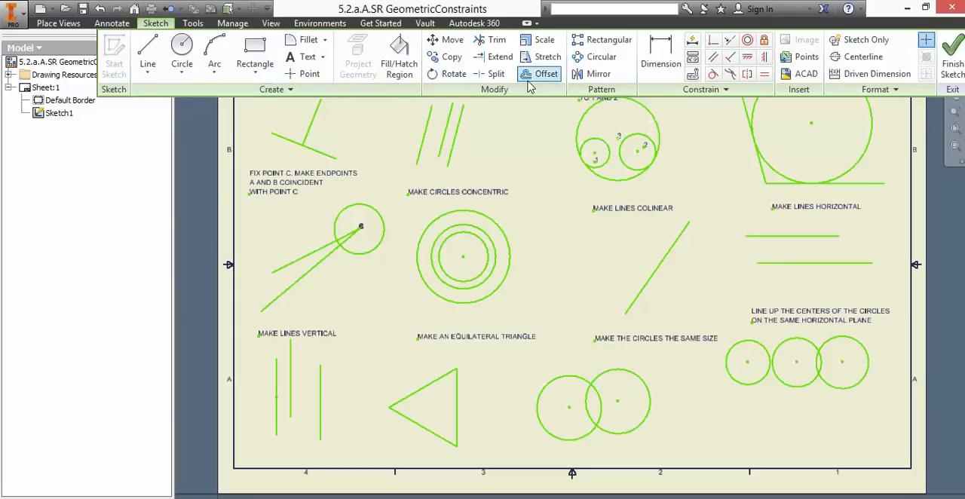
click(736, 93)
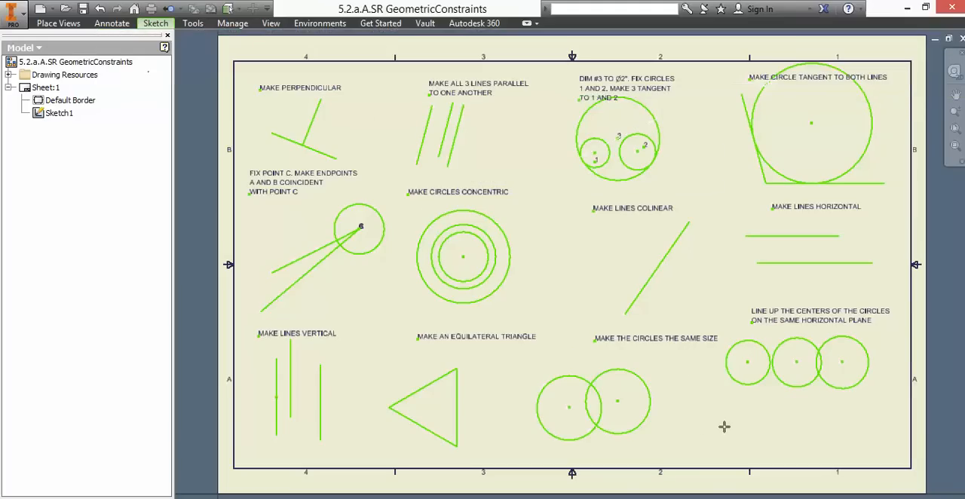
click(249, 213)
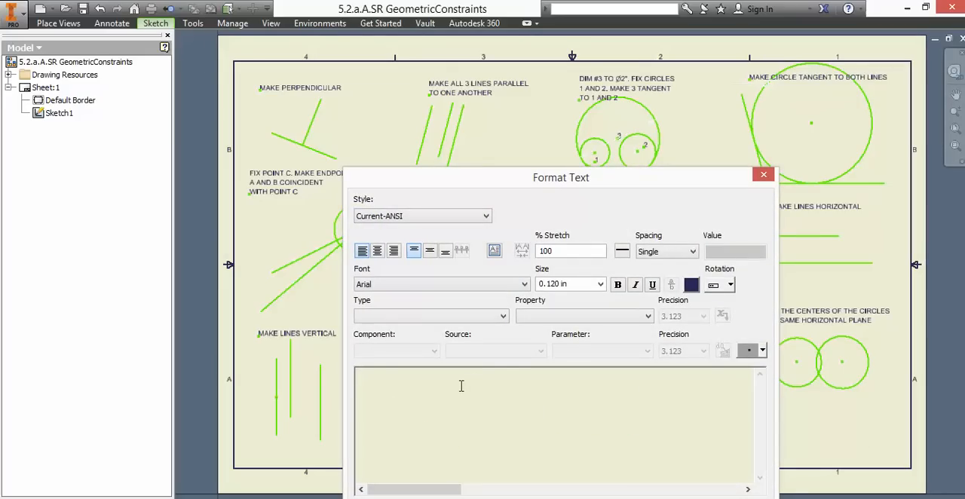
text(Shawnatron)
key(Return)
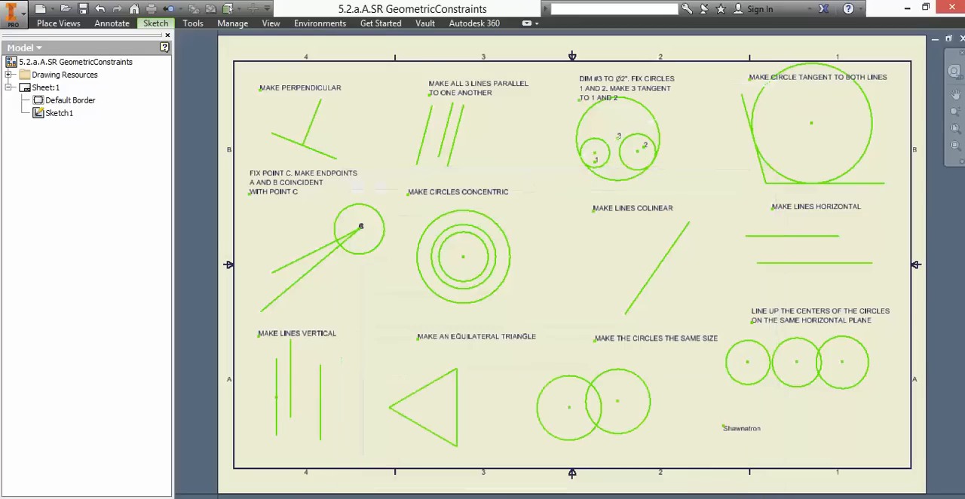
click(760, 428)
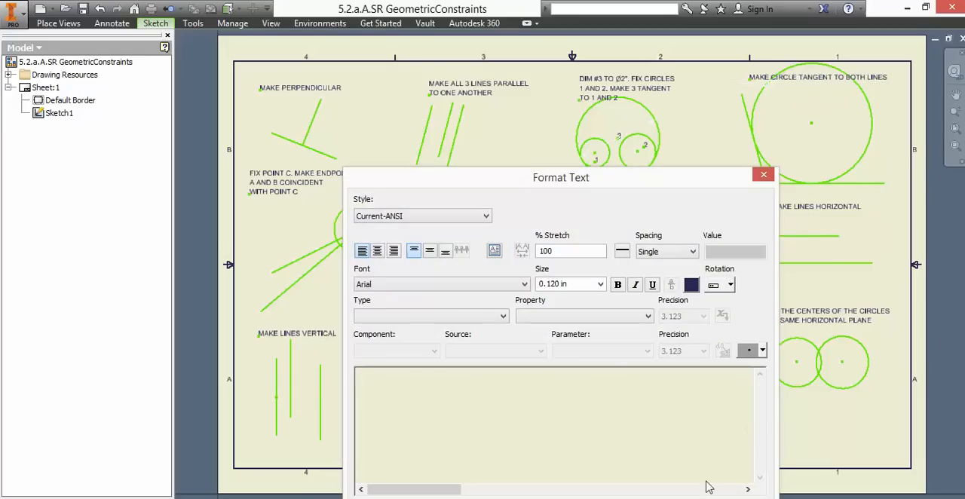
key(Escape)
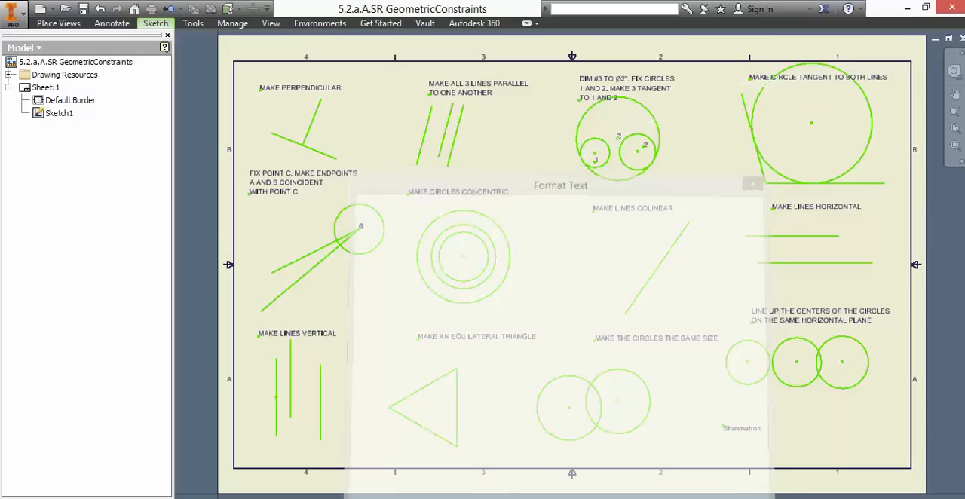
right_click(746, 405)
click(787, 406)
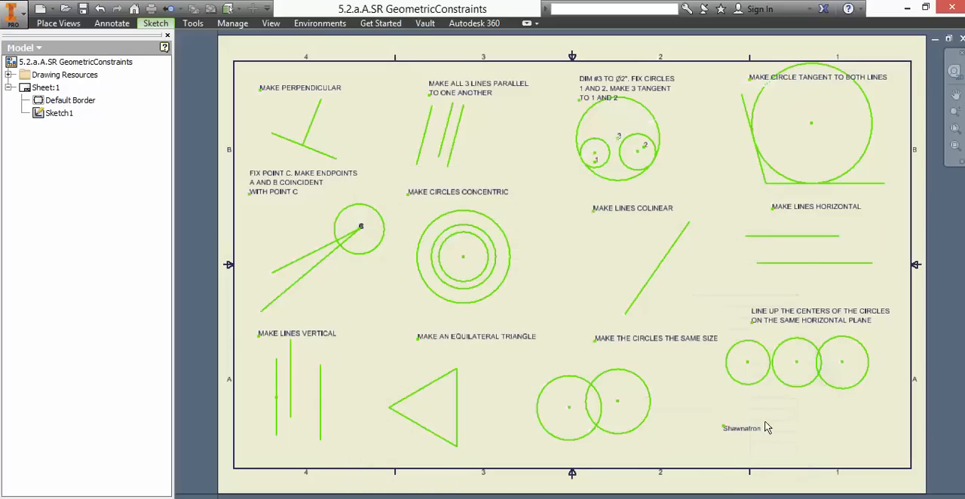
- Try to set the size of the author's name text to 0.250 in
right_click(746, 430)
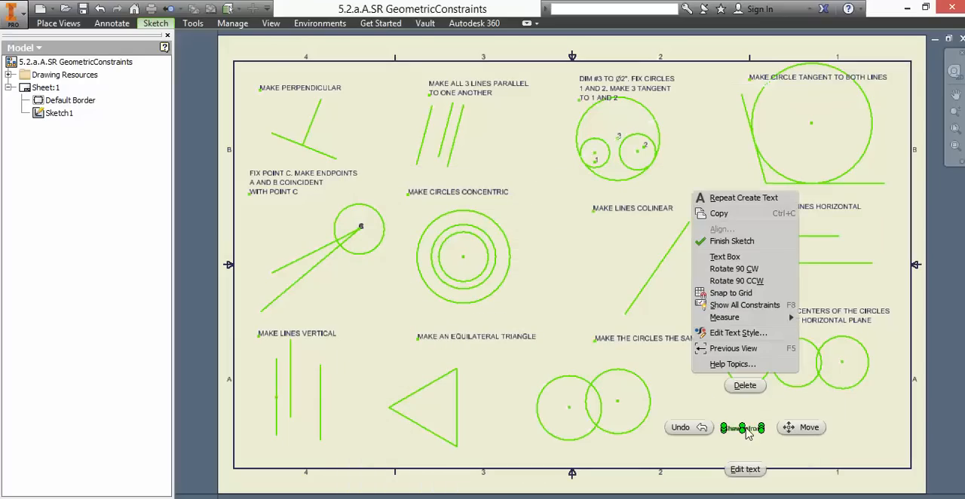
click(746, 469)
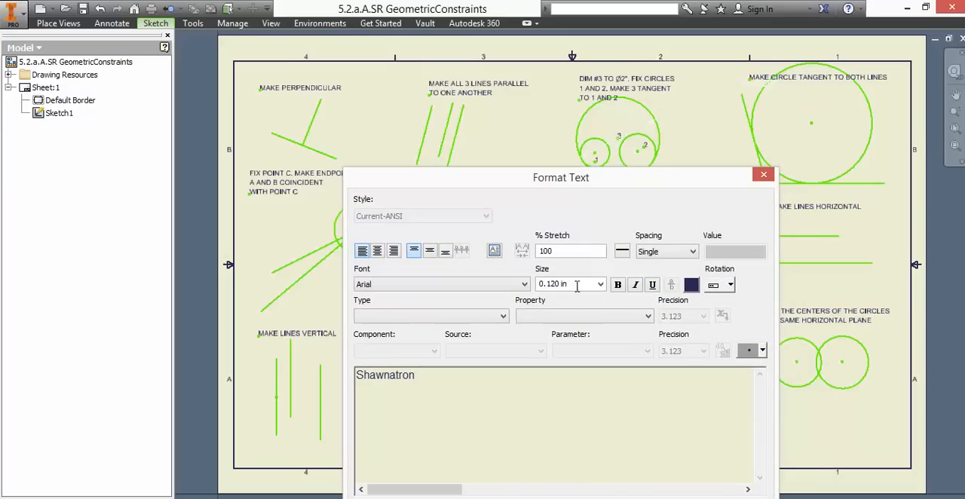
click(601, 284)
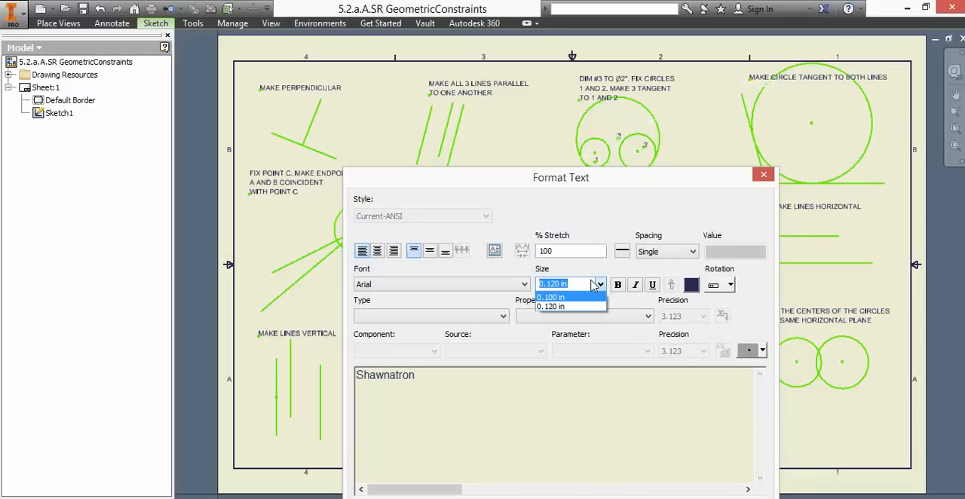
text(0.25)
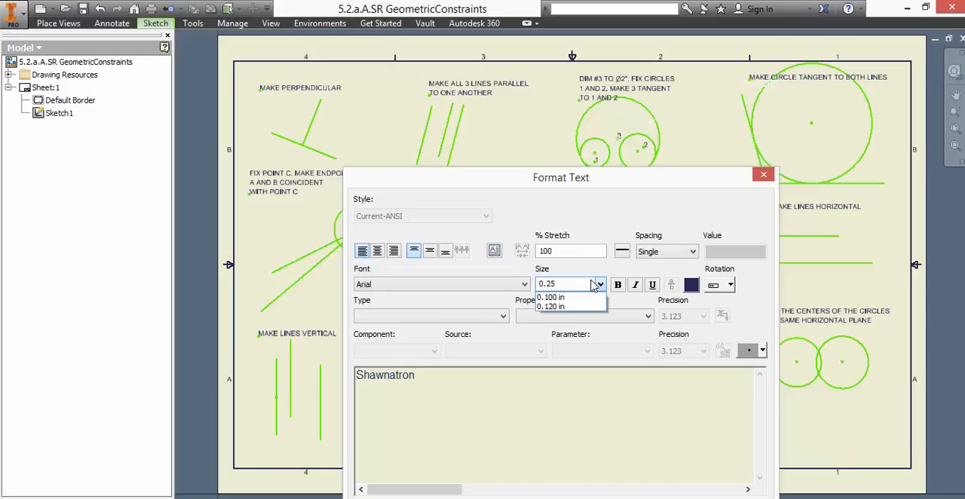
key(Return)
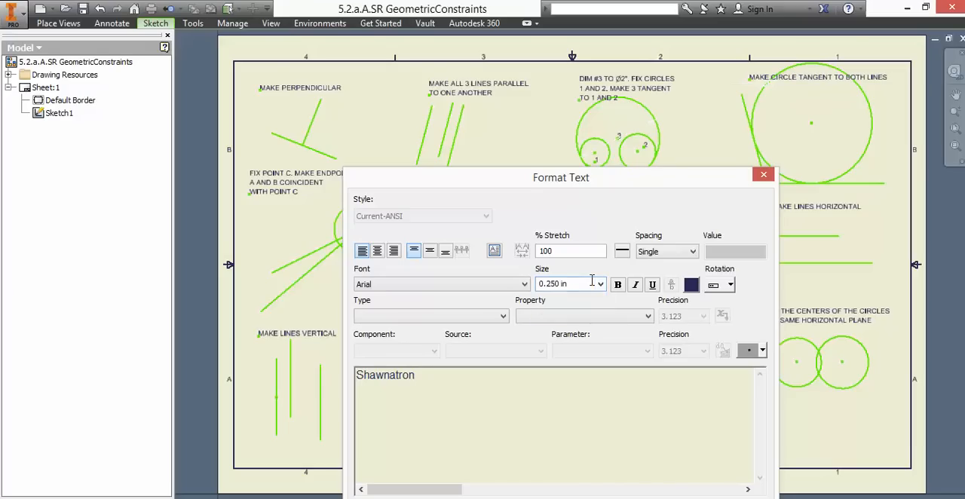
click(679, 498)
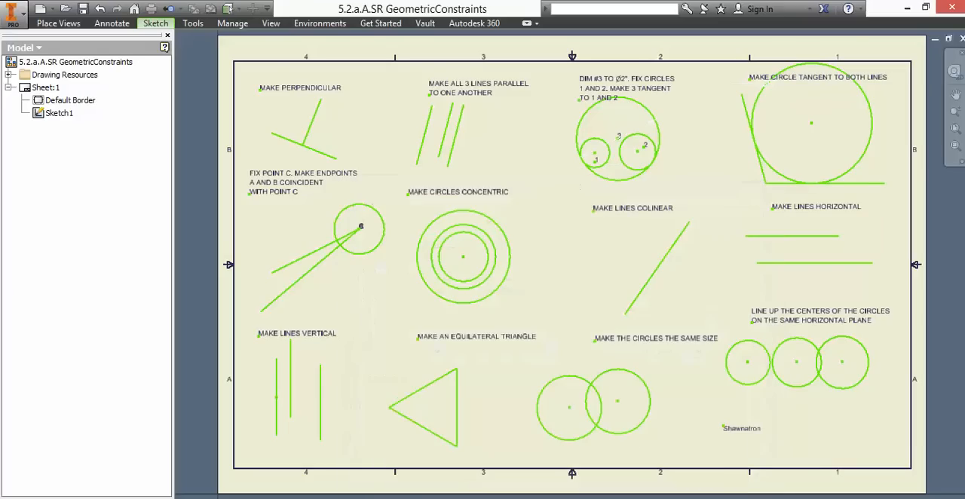
- Check the name text's size setting and move the text into the sheet's lower-right corner, just inside the border
right_click(745, 435)
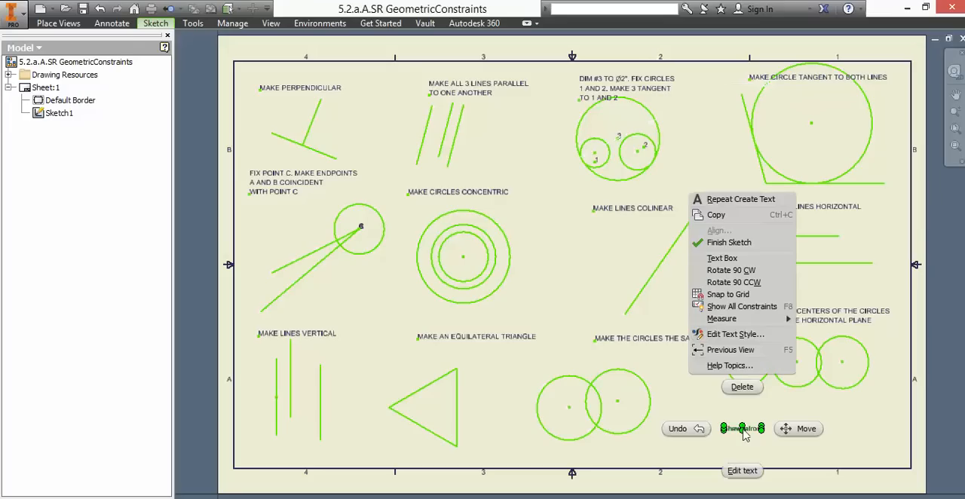
click(740, 470)
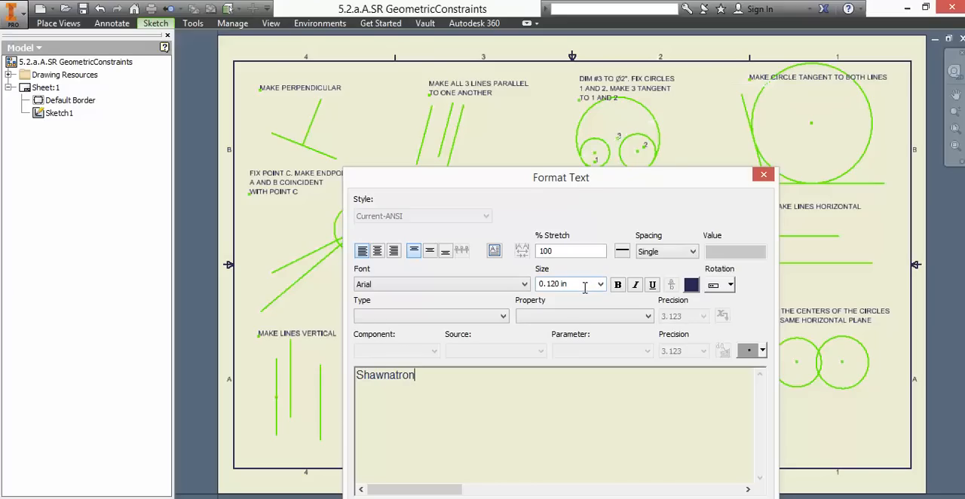
click(671, 498)
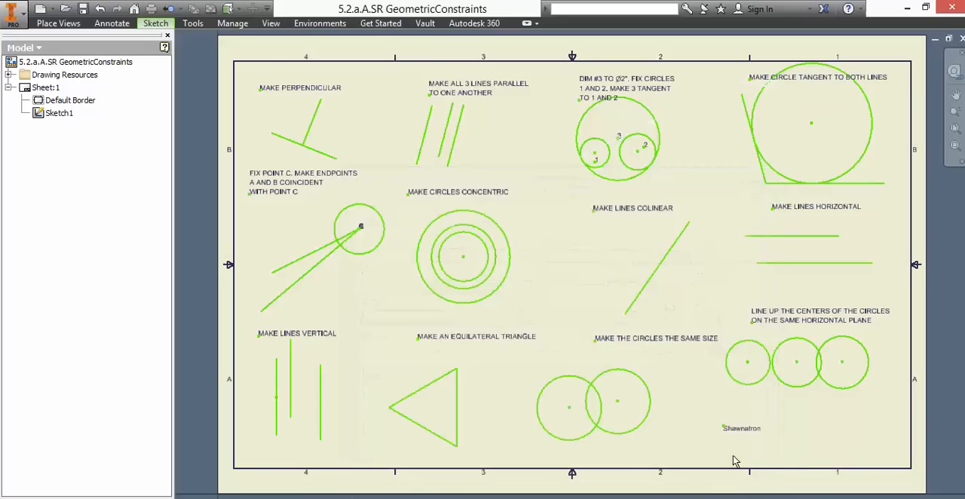
drag(745, 432, 863, 460)
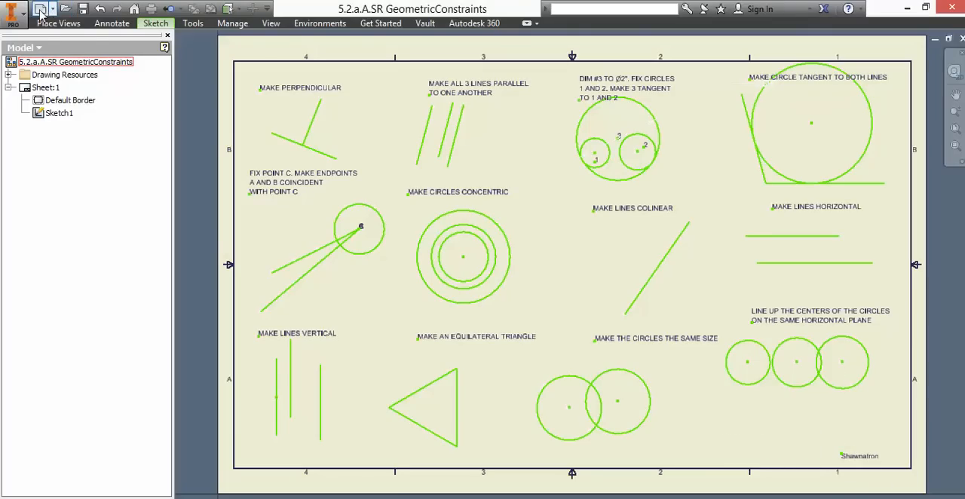
- Start saving the drawing as a new file, browse to USB Drive > IED > Unit 5 on OneDrive, and cancel the save
click(14, 19)
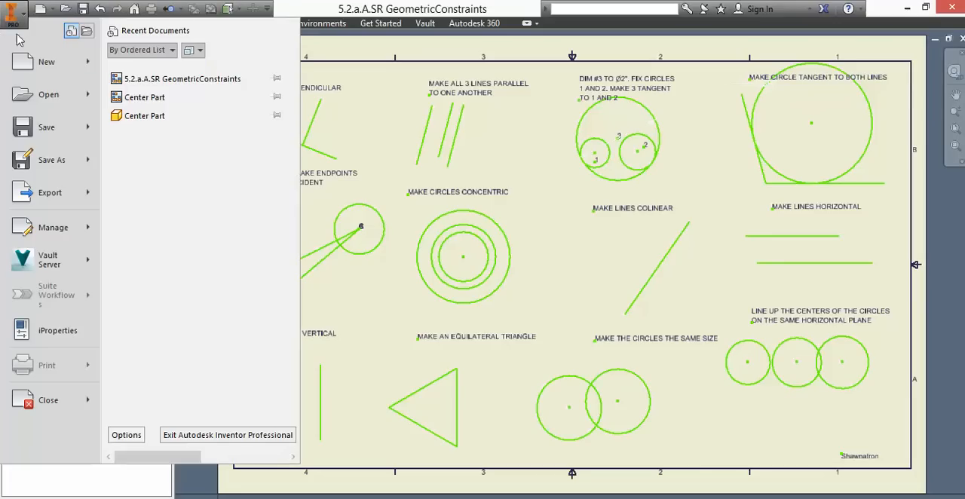
click(65, 169)
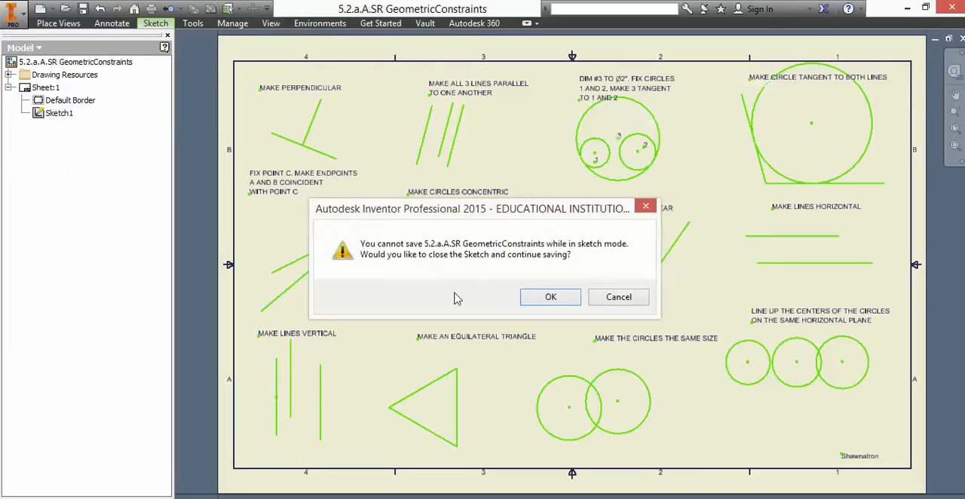
click(552, 299)
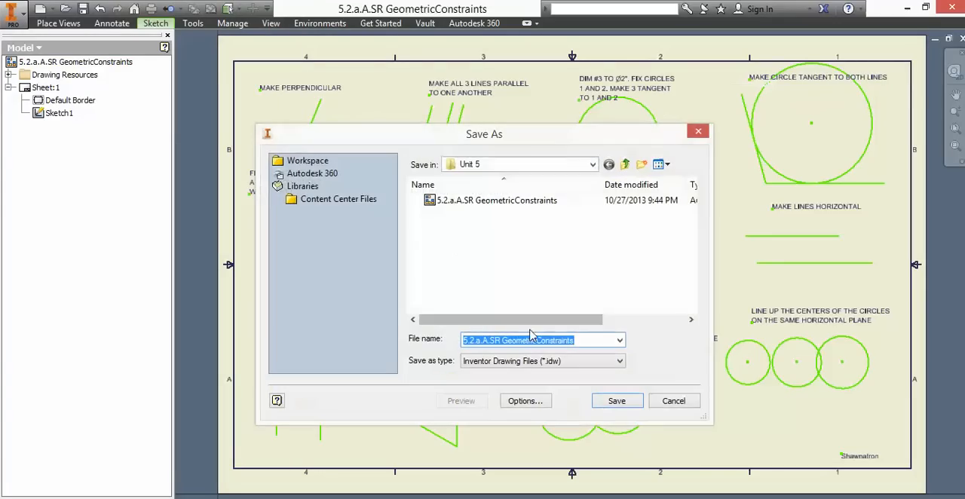
click(594, 165)
click(594, 164)
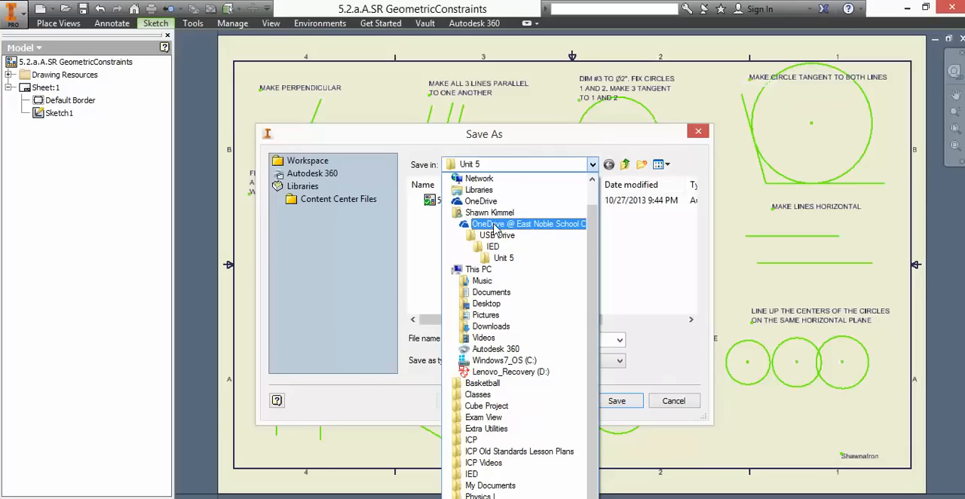
click(494, 225)
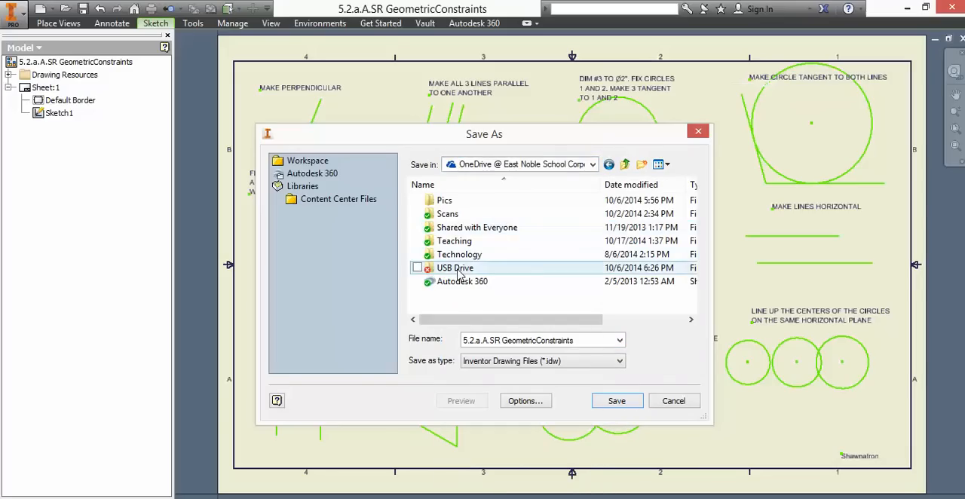
double_click(458, 273)
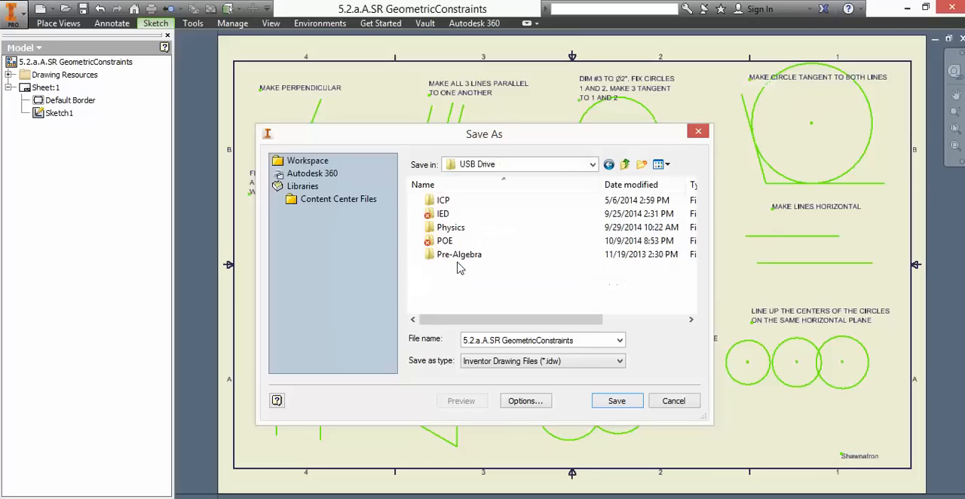
double_click(443, 214)
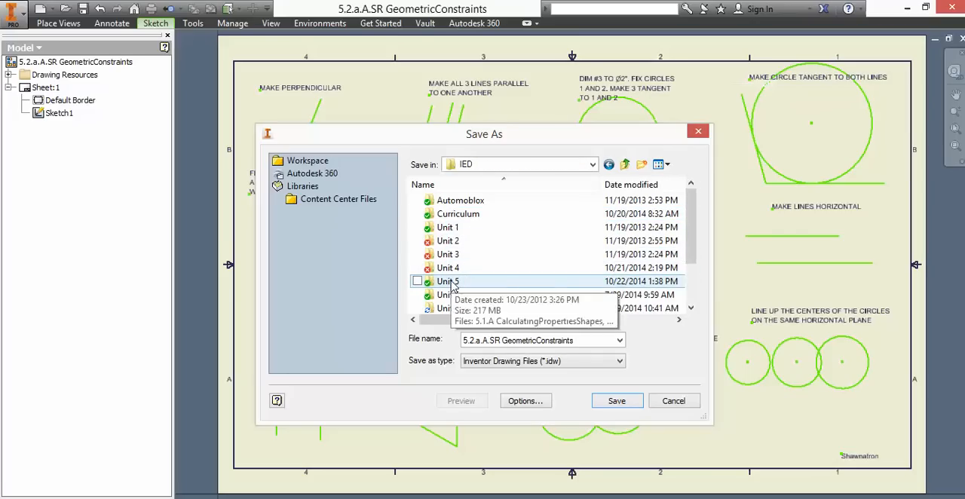
double_click(449, 282)
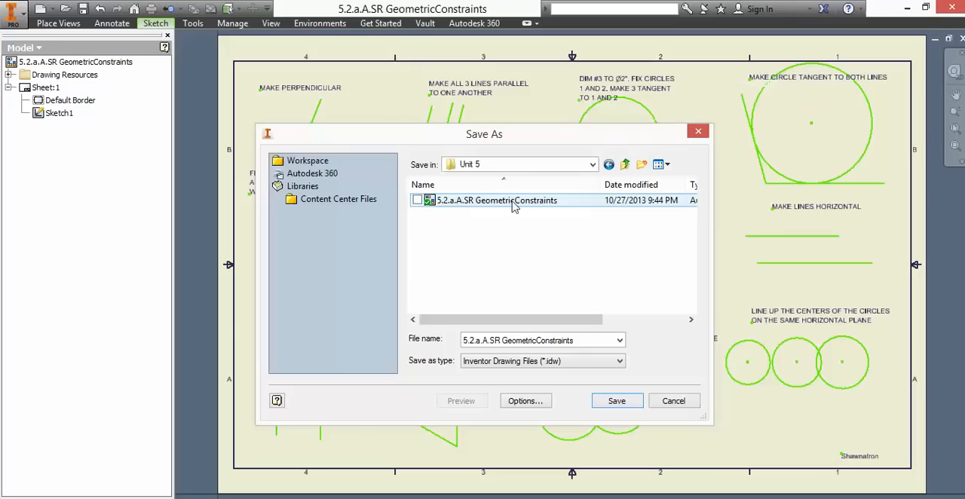
click(684, 402)
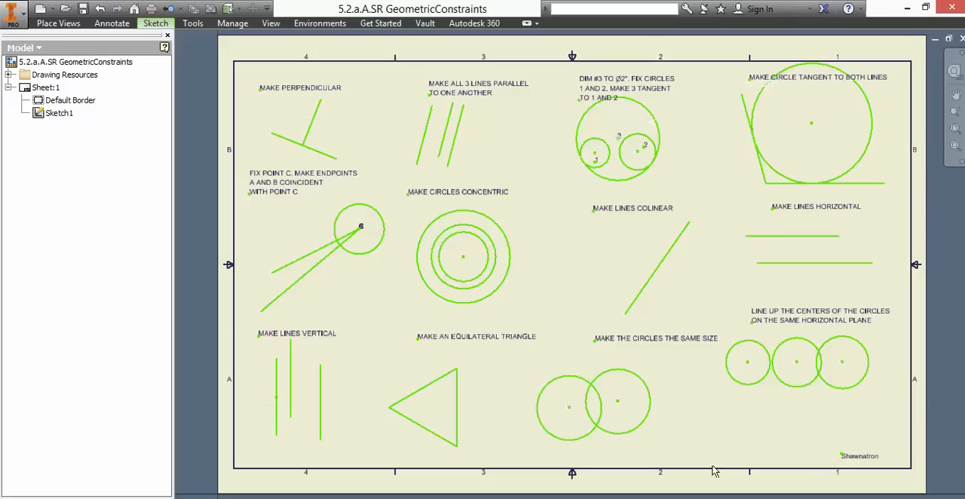